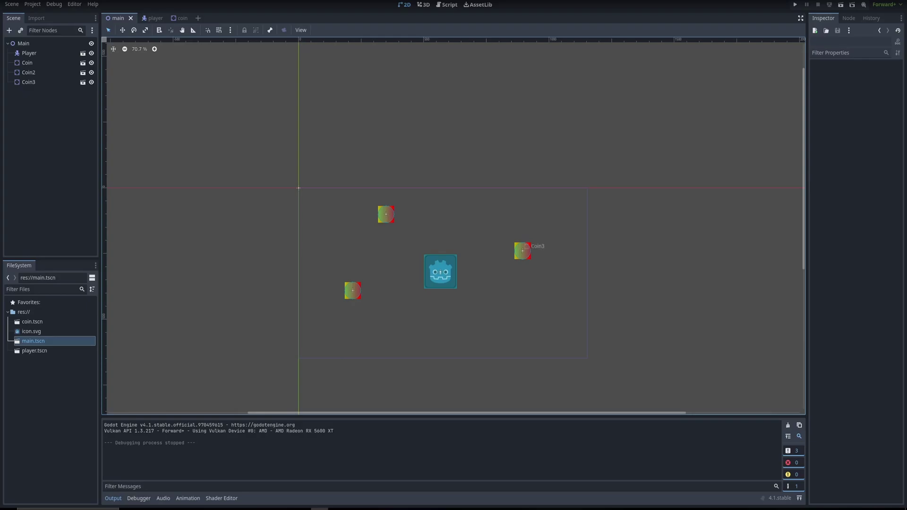
scroll(443, 265, up, 3)
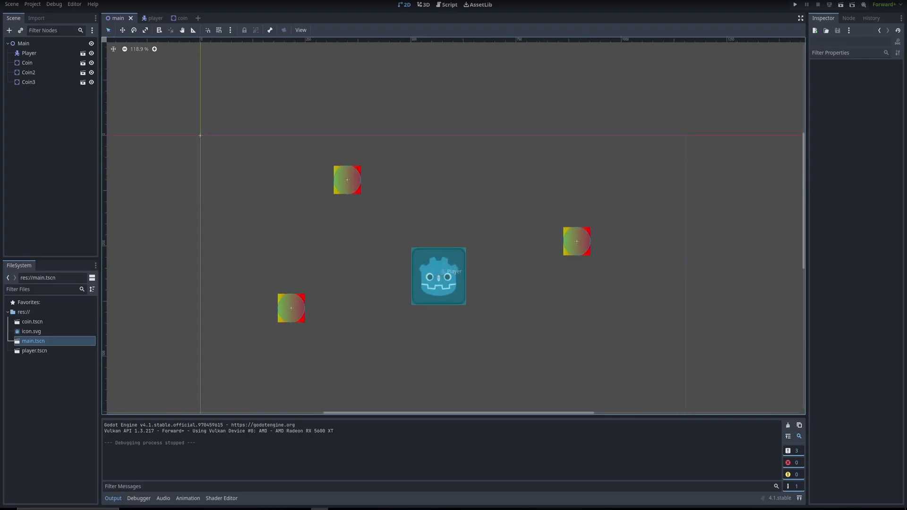
scroll(540, 321, down, 4)
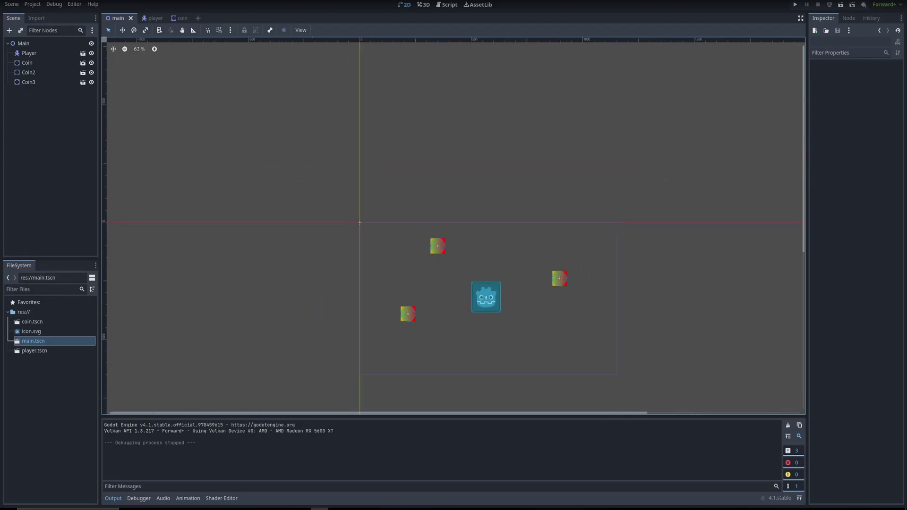
middle_drag(540, 321, 442, 289)
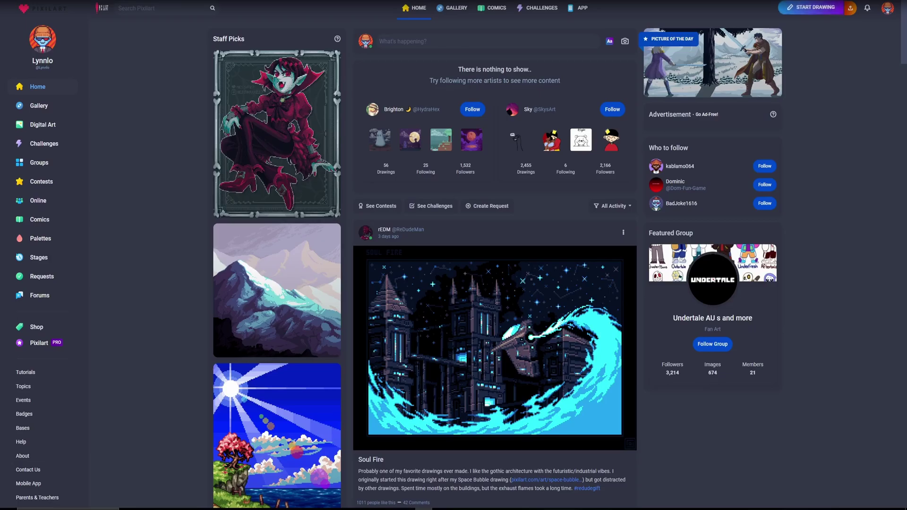
Start a new blank drawing in Pixilart with a width and height of 8 pixels.
click(811, 7)
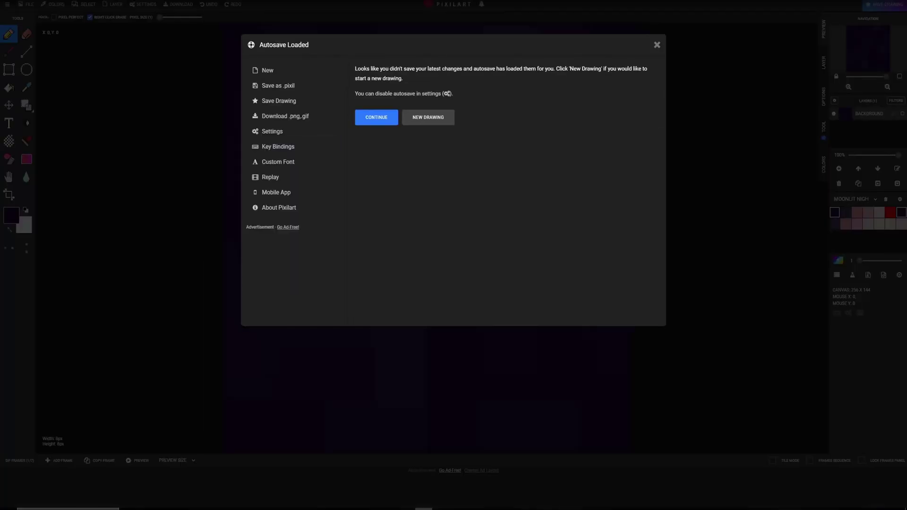
click(428, 117)
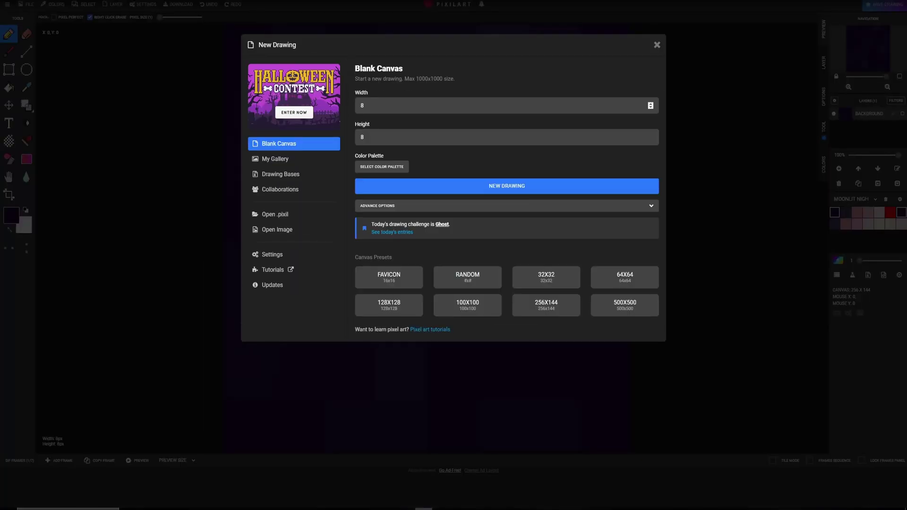
click(425, 106)
click(425, 137)
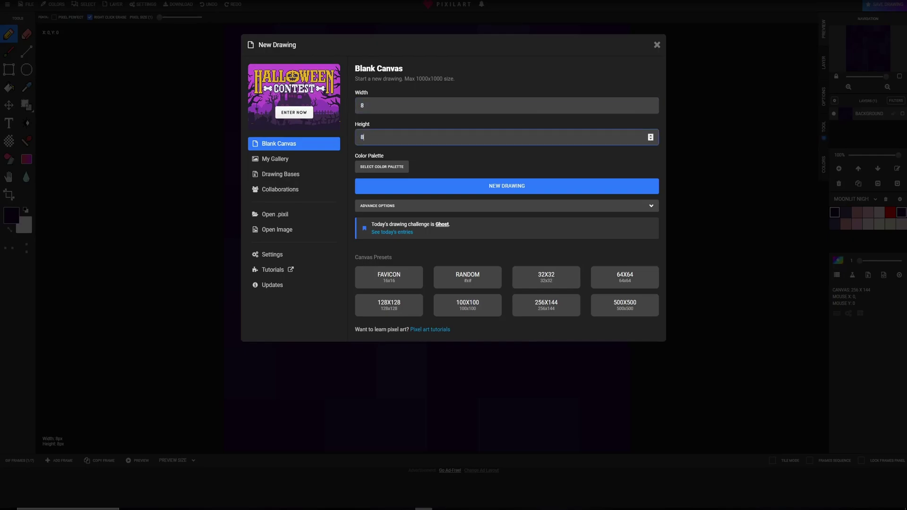
click(425, 105)
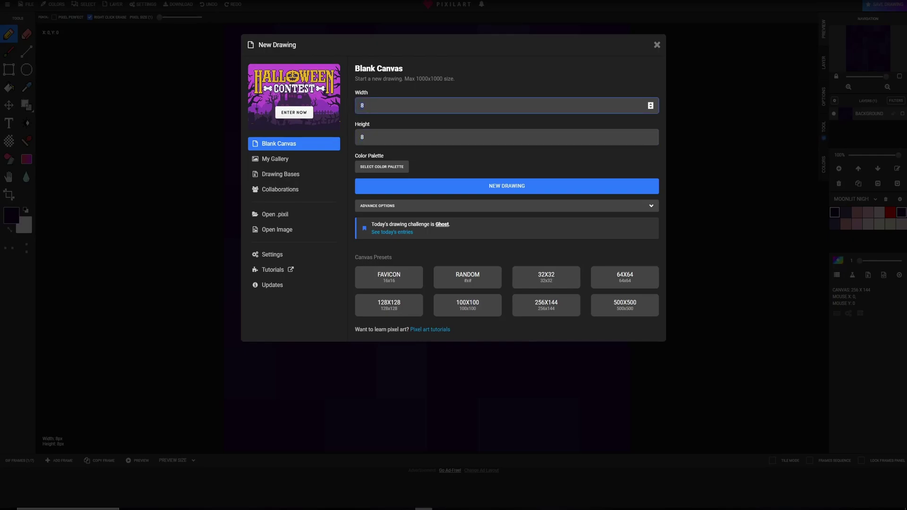
click(363, 137)
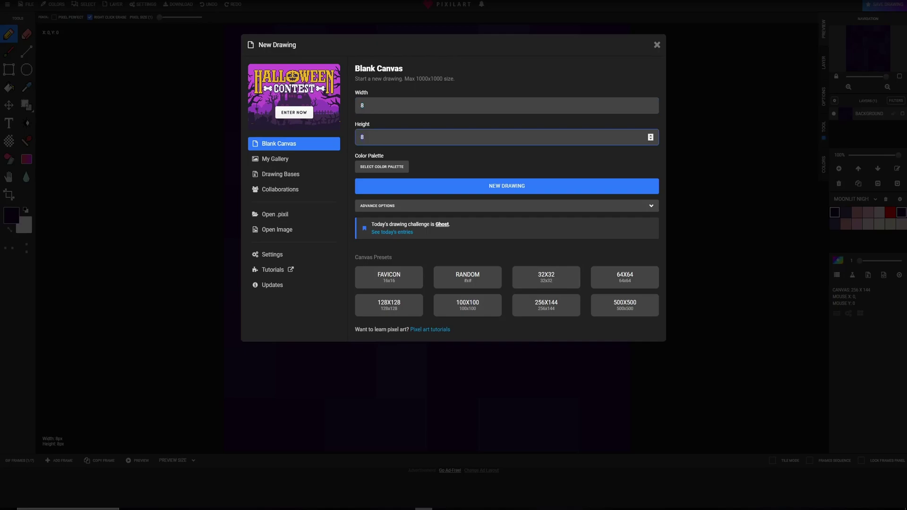
click(364, 105)
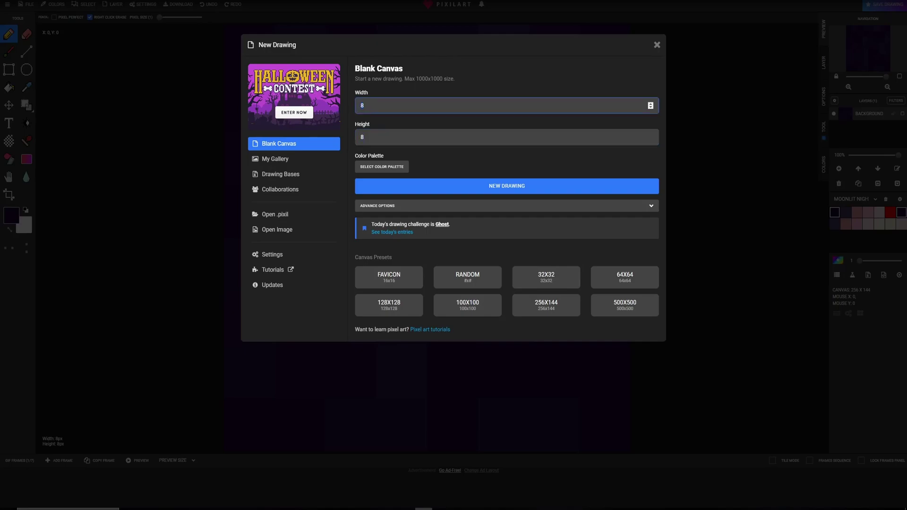
click(363, 137)
click(451, 186)
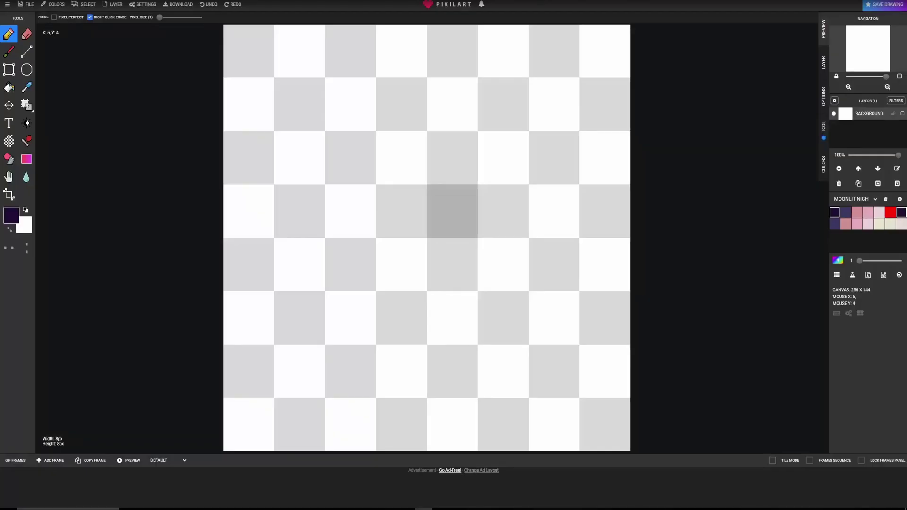
Delete the current Moonlit colour palette and load the trending community palette named My Pallette.
click(886, 199)
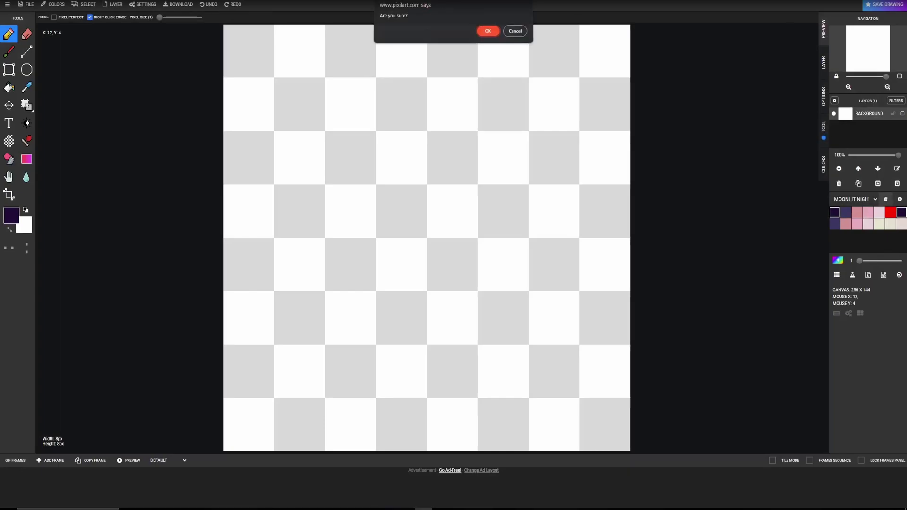
key(Return)
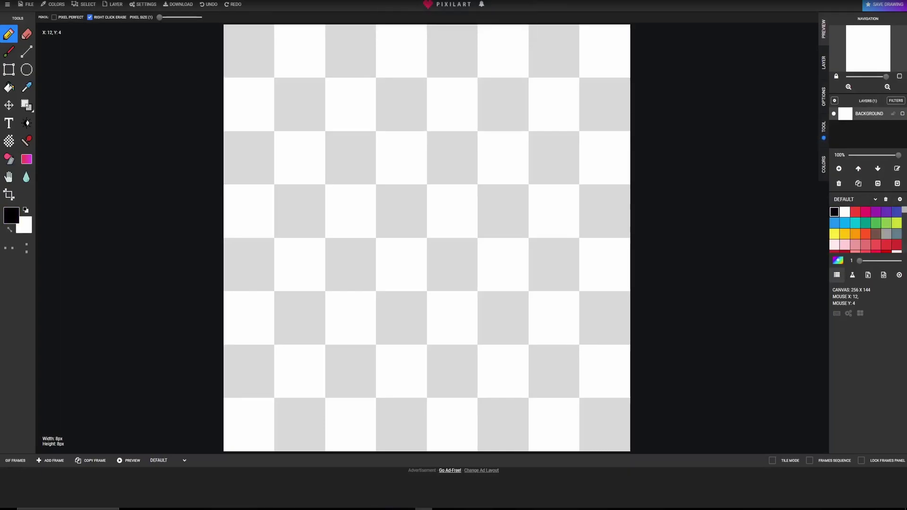
click(836, 275)
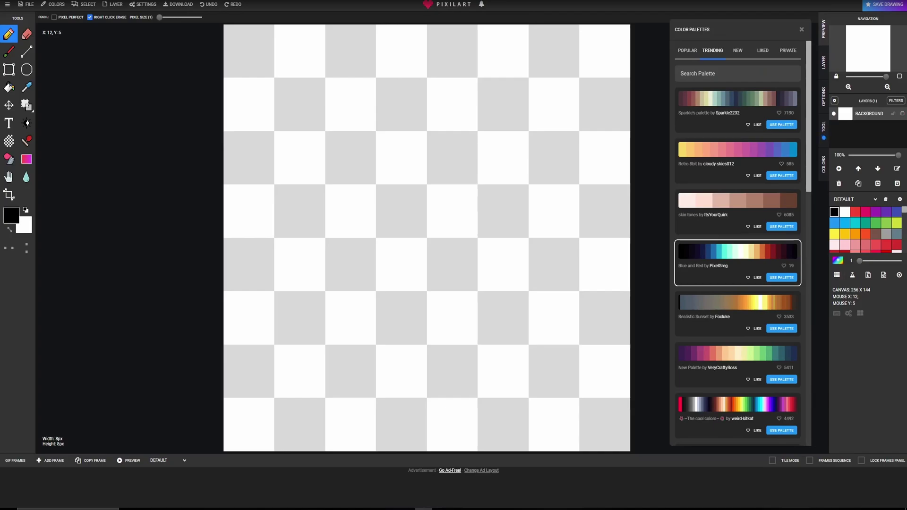
scroll(737, 255, down, 4)
scroll(737, 142, down, 6)
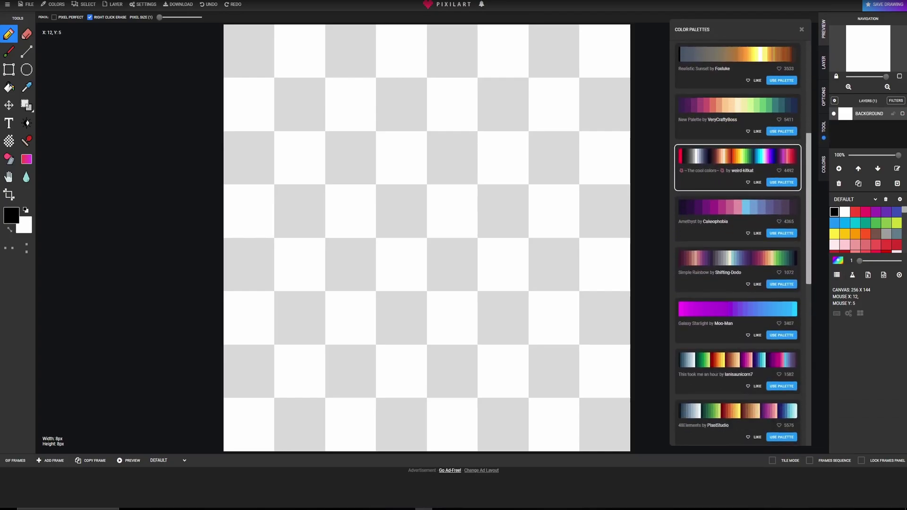
scroll(737, 284, down, 5)
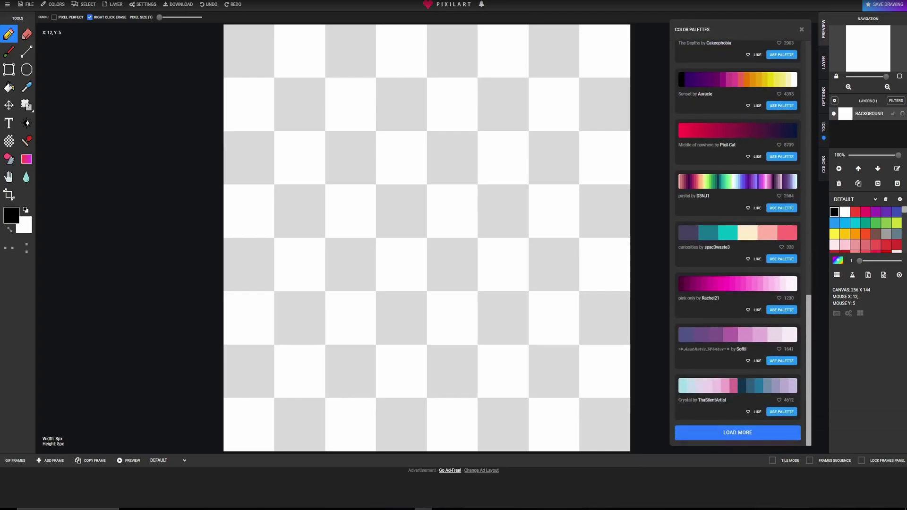
click(738, 433)
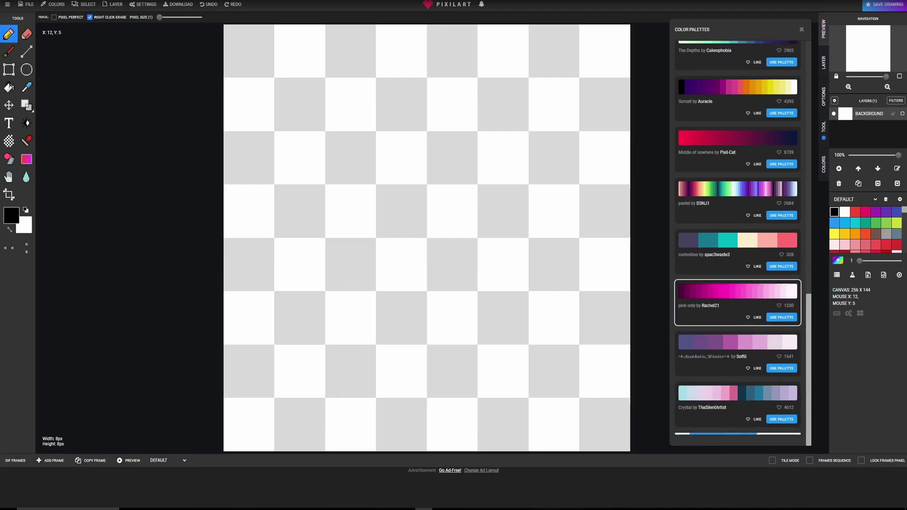
scroll(737, 236, down, 10)
scroll(720, 244, down, 1)
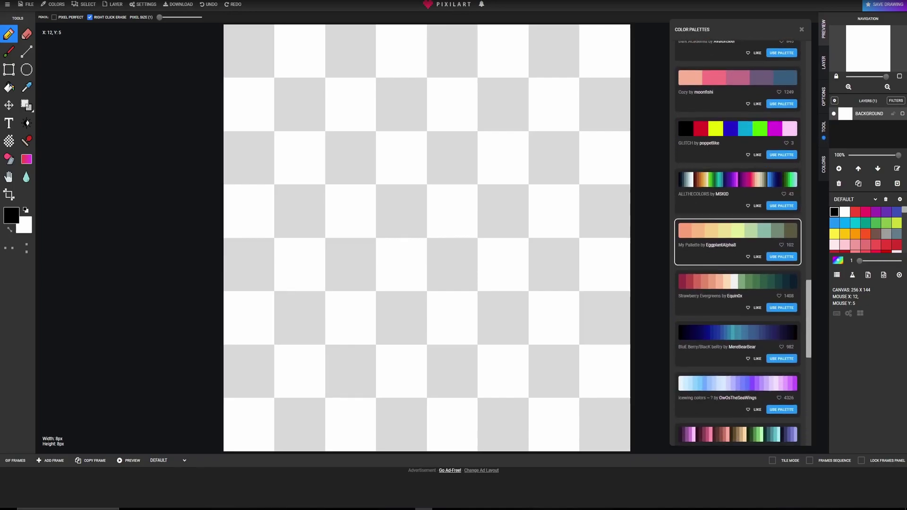
click(782, 256)
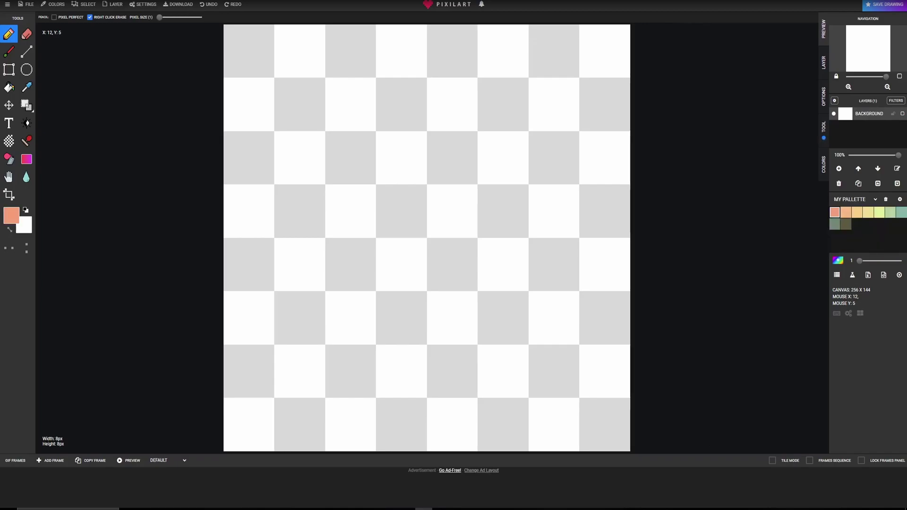
Cover the whole 8 by 8 canvas with the palette's grey-green, using a filled rectangle.
click(846, 225)
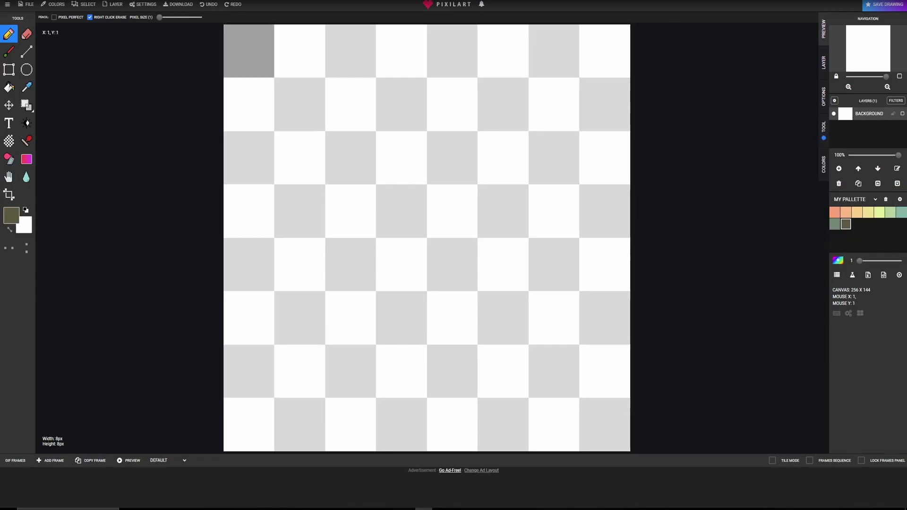
click(835, 224)
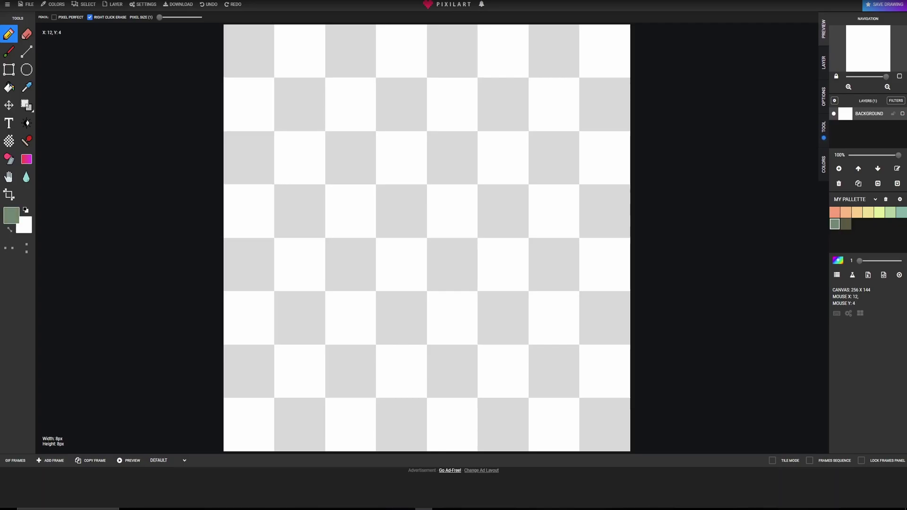
click(901, 213)
click(835, 224)
drag(249, 51, 249, 374)
click(8, 69)
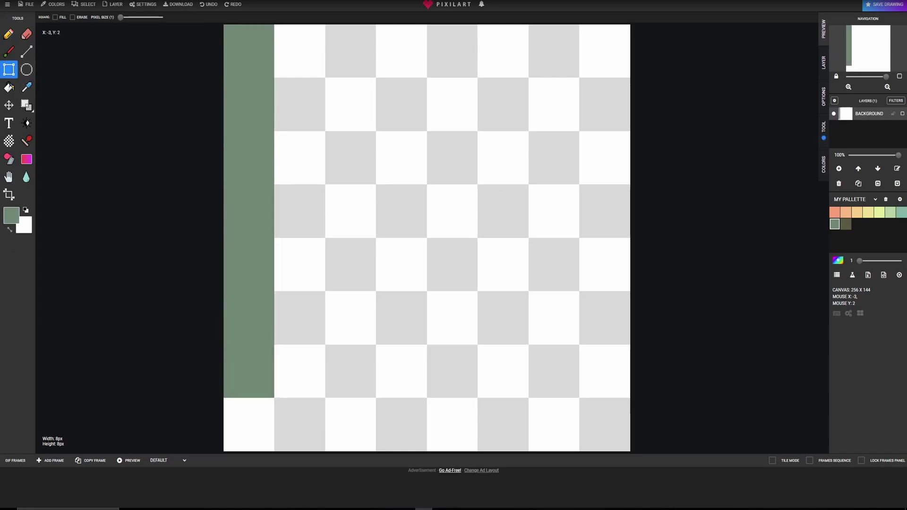
click(55, 17)
drag(249, 50, 604, 425)
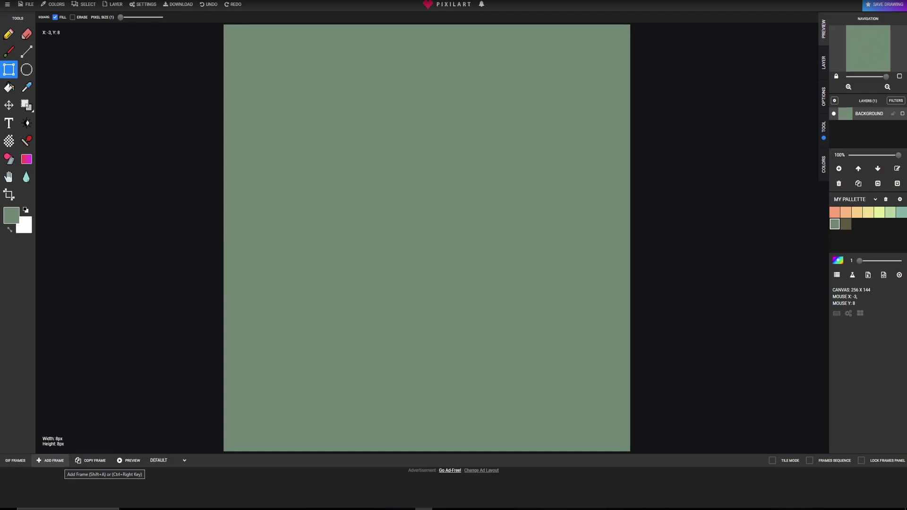
Add a second frame, compare it with the first one and leave the second frame active.
click(51, 461)
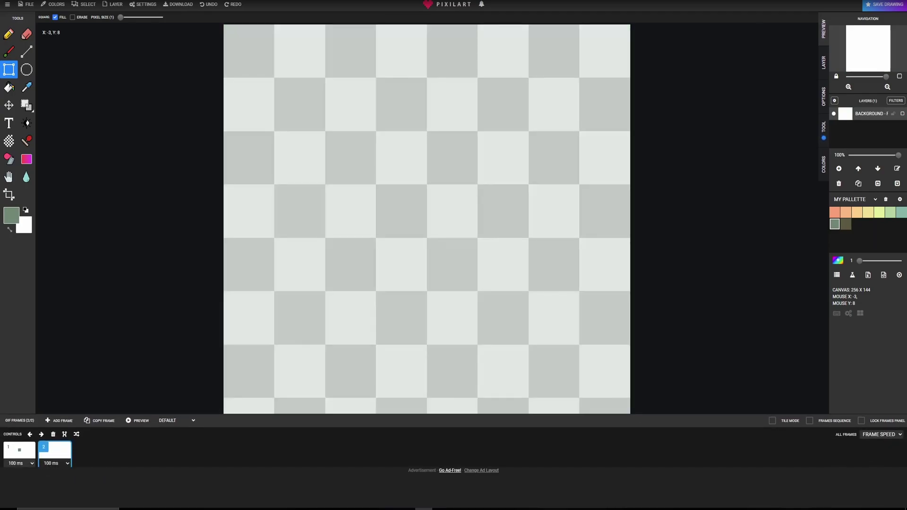
click(20, 459)
click(20, 459)
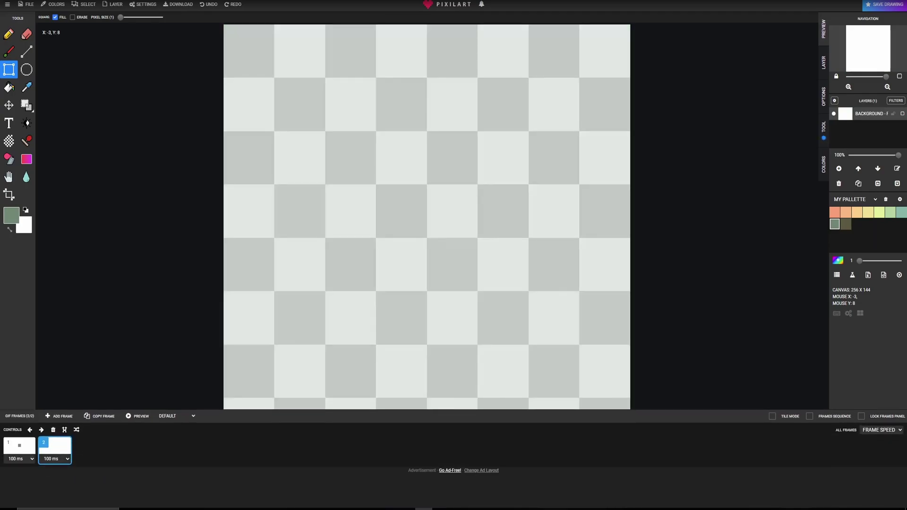
click(19, 446)
click(55, 446)
click(20, 446)
click(55, 446)
Paint a light green three-pixel V-shaped grass tuft in the lower-left part of the second frame with the pencil.
click(879, 213)
click(9, 34)
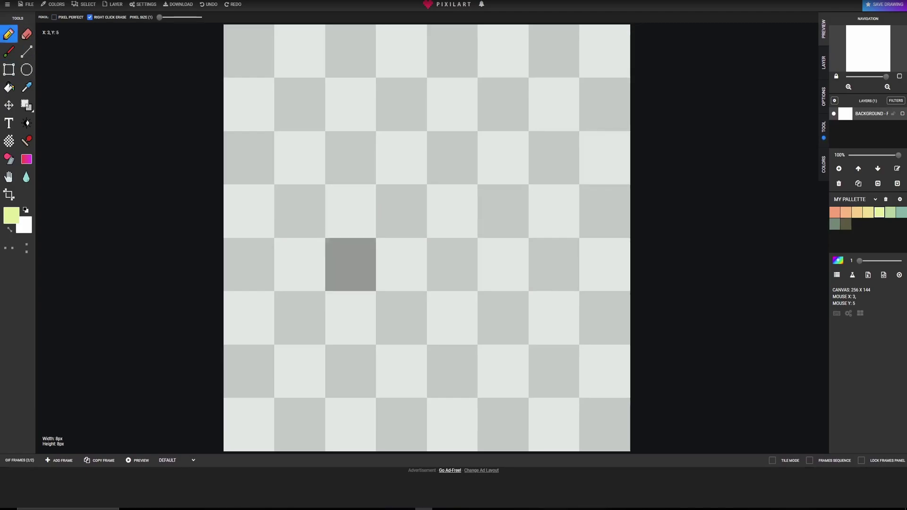
click(299, 317)
click(350, 371)
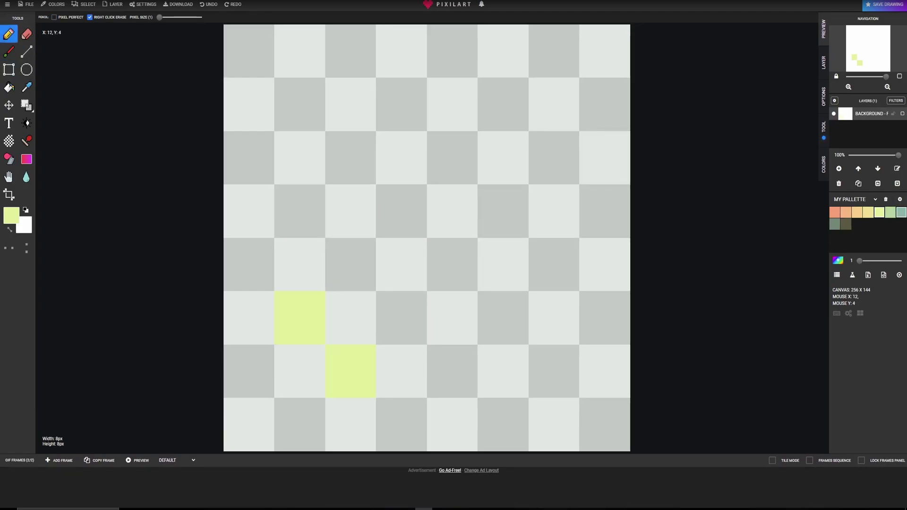
click(890, 213)
click(300, 318)
click(350, 371)
click(401, 317)
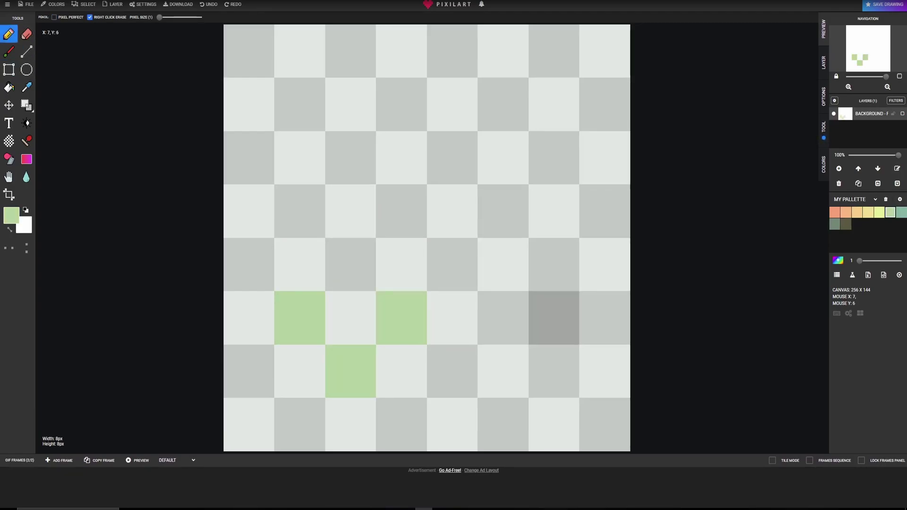
Paint two more light green V-shaped tufts on the second frame, one right of centre and one at the upper left.
click(452, 211)
click(503, 264)
click(554, 211)
click(299, 104)
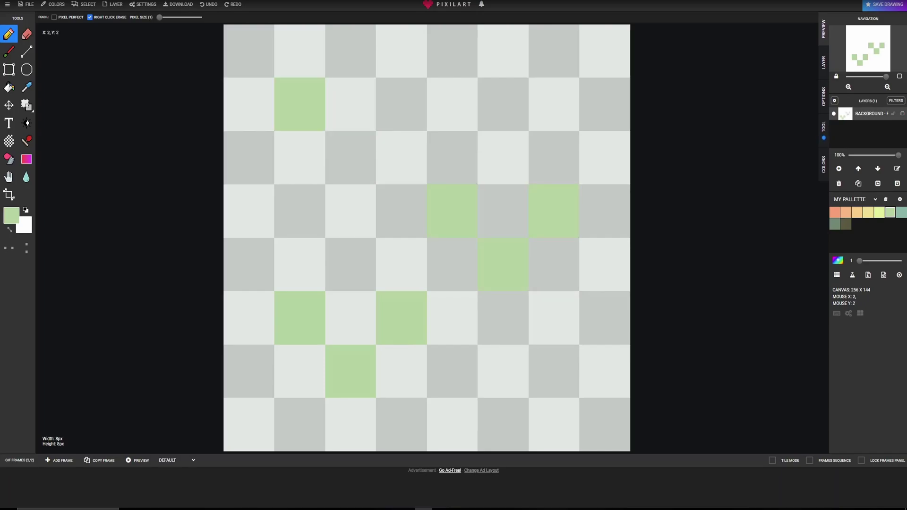
click(350, 157)
click(401, 104)
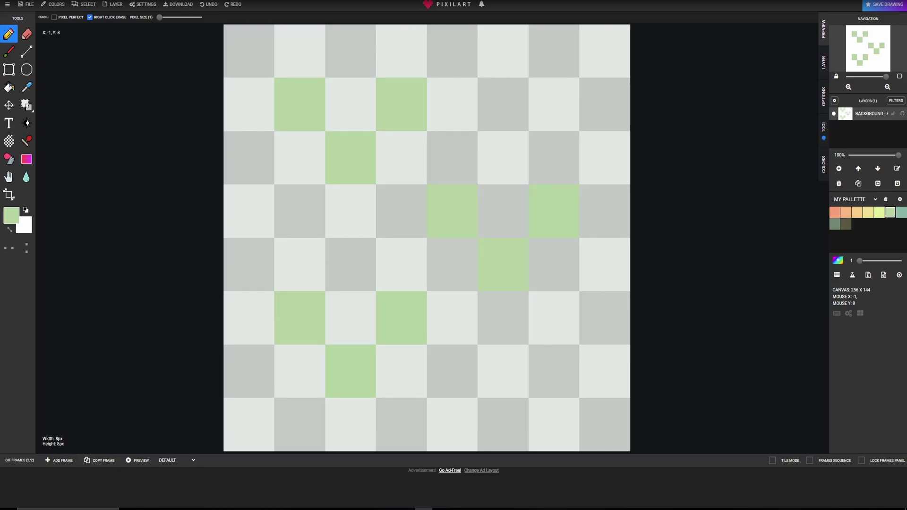
Add a third frame and paint four light green pixels in a diamond around its centre.
click(59, 460)
click(350, 264)
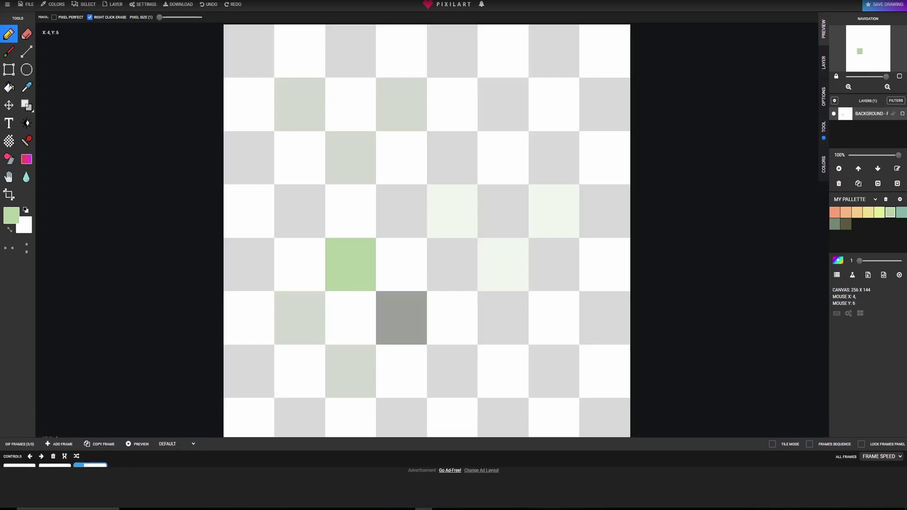
click(401, 317)
click(453, 264)
click(401, 212)
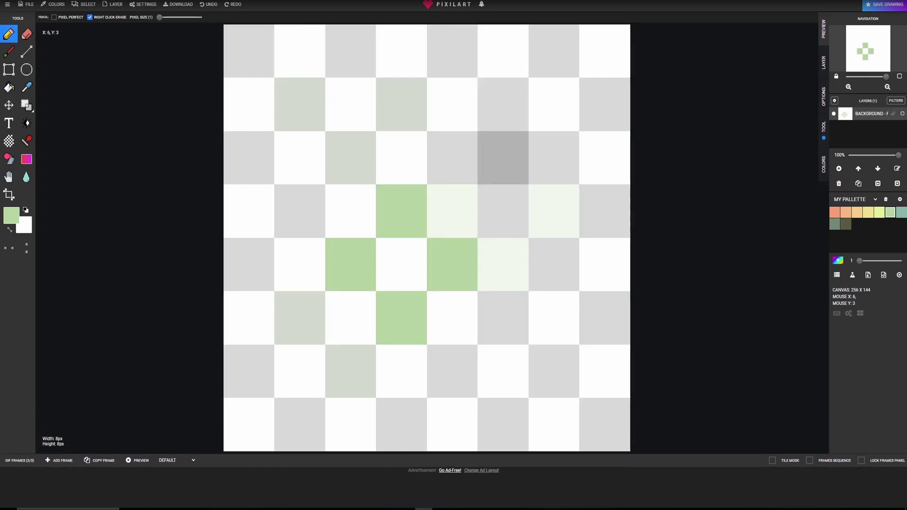
Paint a V-shaped tuft in the third frame's upper-right area and erase the central diamond.
click(503, 157)
click(452, 104)
click(554, 104)
right_click(402, 211)
right_drag(452, 264, 350, 264)
Paint two more V-shaped tufts on the third frame, one left of centre and one in the lower-right corner area.
click(299, 265)
click(350, 318)
click(401, 265)
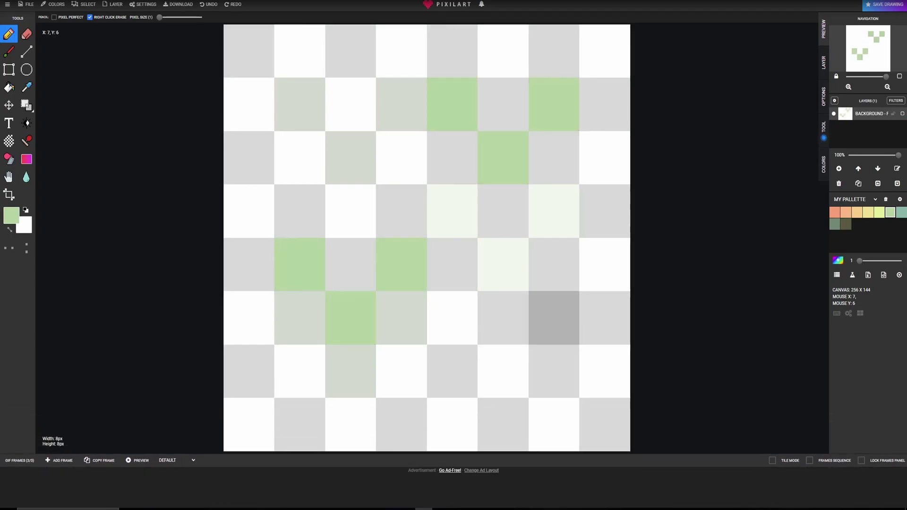
click(503, 318)
click(554, 371)
click(604, 317)
Add a fourth frame and paint a light green V-shaped tuft at its lower-left edge.
click(59, 460)
click(249, 317)
click(300, 371)
click(350, 317)
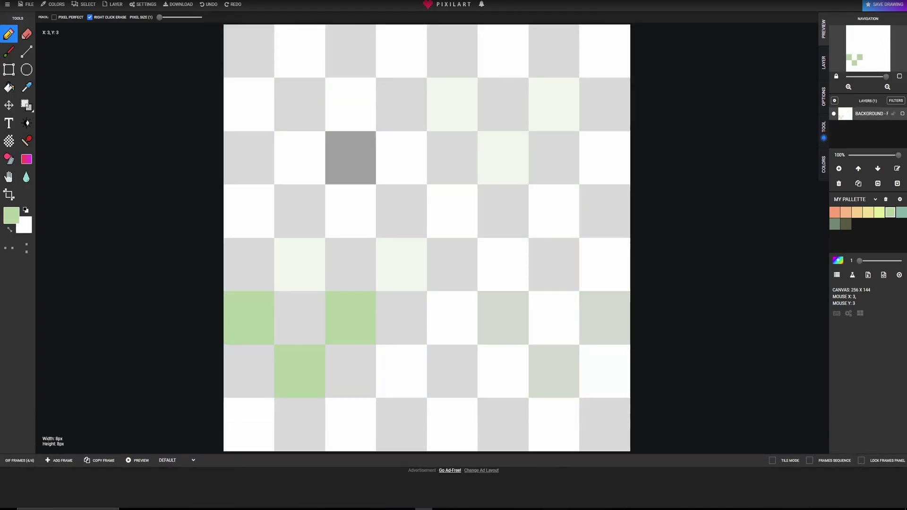
Paint three more V-shaped tufts on the fourth frame, at the upper left, upper right and right of centre.
click(299, 157)
click(350, 211)
click(401, 157)
click(503, 104)
click(554, 158)
Look through the first, second and third frames to compare their tuft patterns.
click(19, 461)
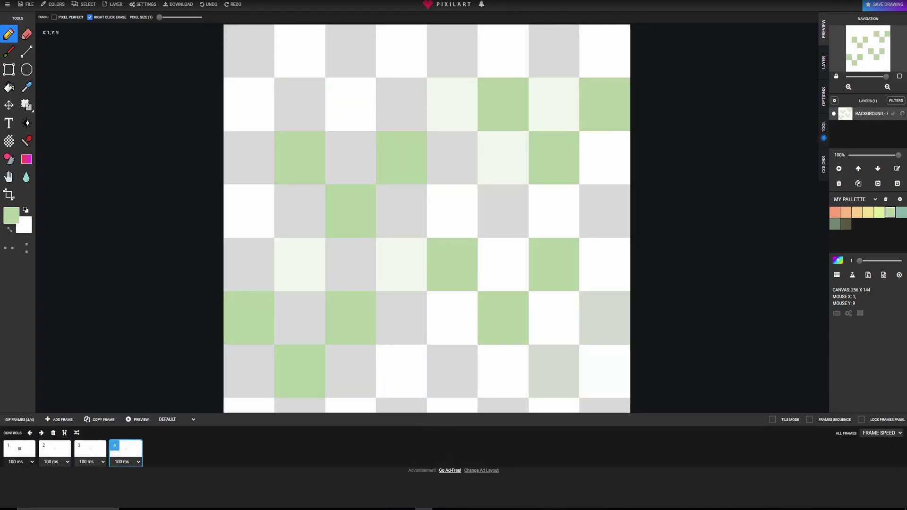
click(20, 458)
click(20, 459)
click(54, 446)
click(90, 447)
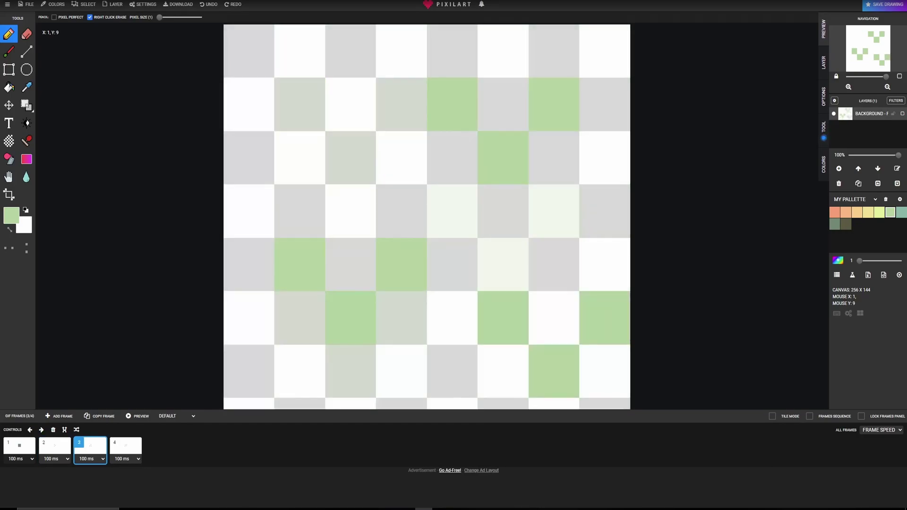
Add a fifth frame after the fourth one.
click(126, 447)
click(59, 416)
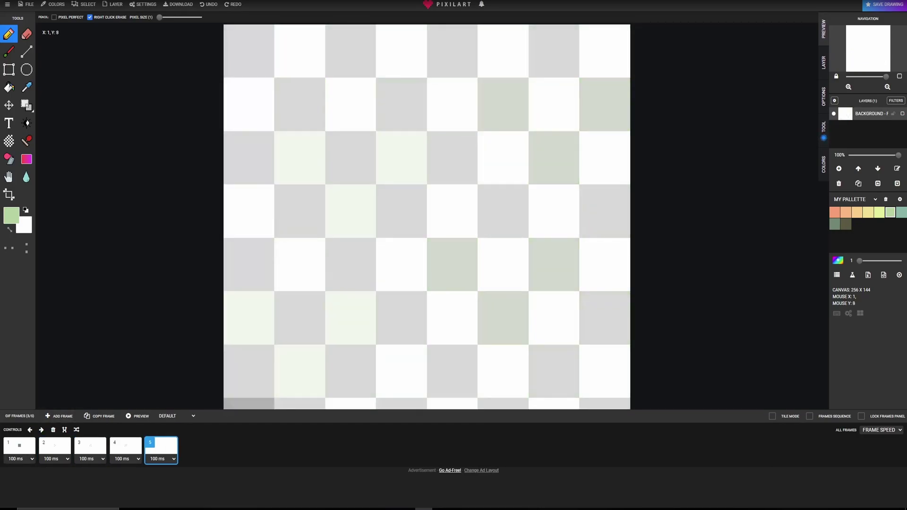
Paint a one-pixel dark olive border around the whole edge of the fifth frame.
click(845, 224)
click(605, 317)
mouse_move(249, 424)
mouse_down()
mouse_move(553, 424)
mouse_move(604, 265)
mouse_move(604, 50)
mouse_move(300, 51)
mouse_move(249, 317)
mouse_move(249, 371)
mouse_up()
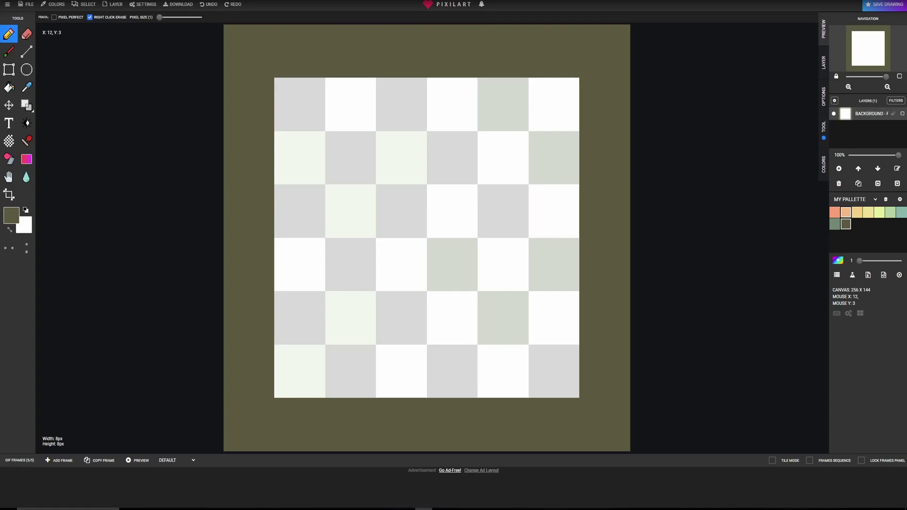
Cover the entire fifth frame with a filled light orange rectangle.
click(845, 212)
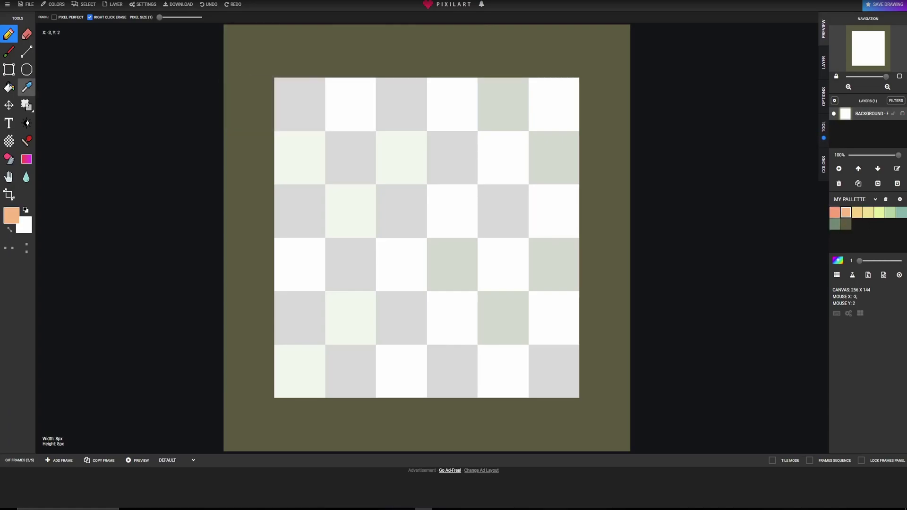
click(8, 69)
drag(249, 51, 604, 425)
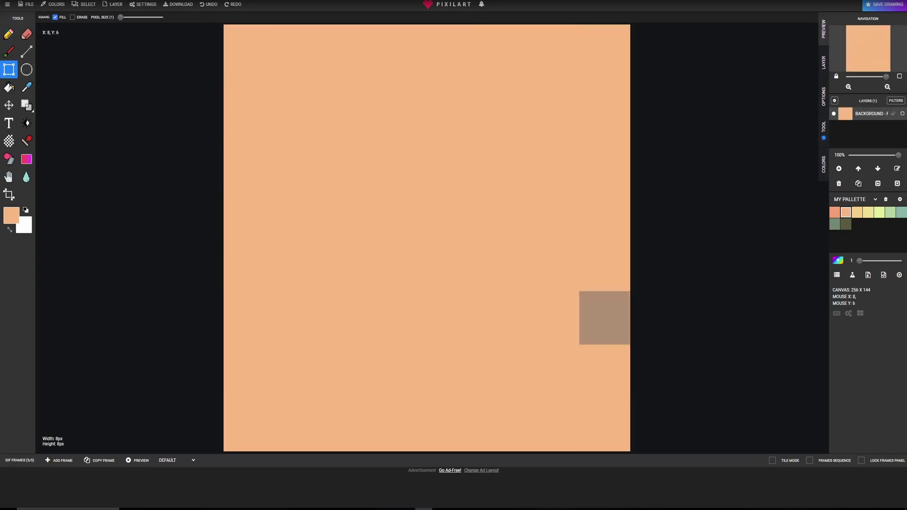
Paint a smiley face in dark olive on the fifth frame, with two 2-pixel-tall eyes and a wide U-shaped mouth.
click(845, 224)
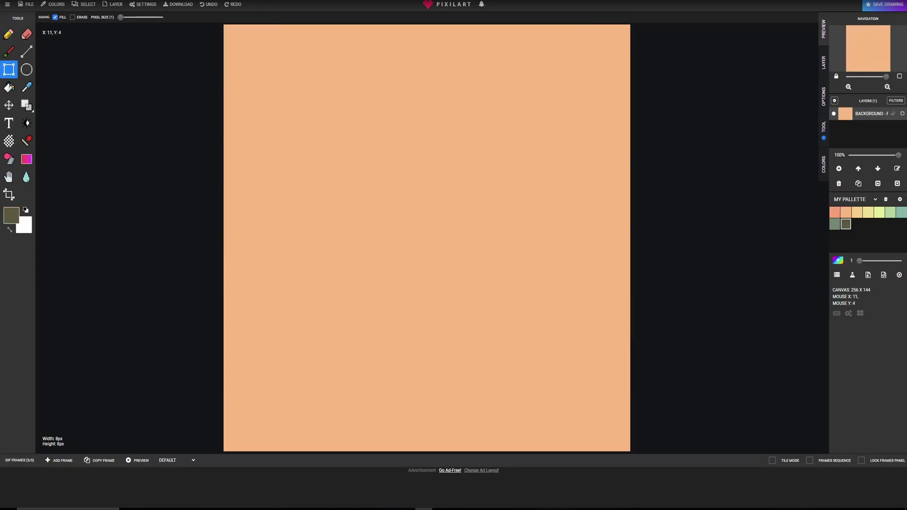
click(9, 34)
click(300, 104)
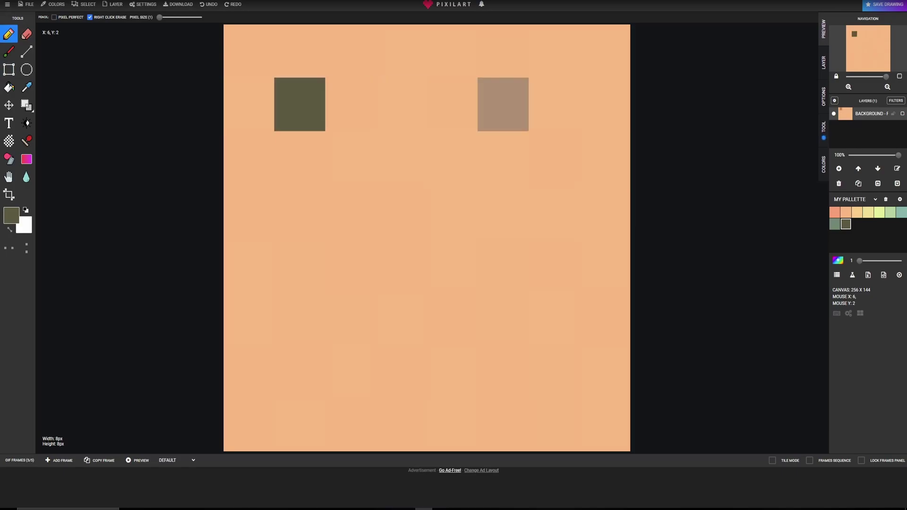
click(554, 104)
click(554, 157)
click(300, 158)
mouse_move(350, 264)
mouse_down()
mouse_move(401, 317)
mouse_move(503, 317)
mouse_move(503, 264)
mouse_up()
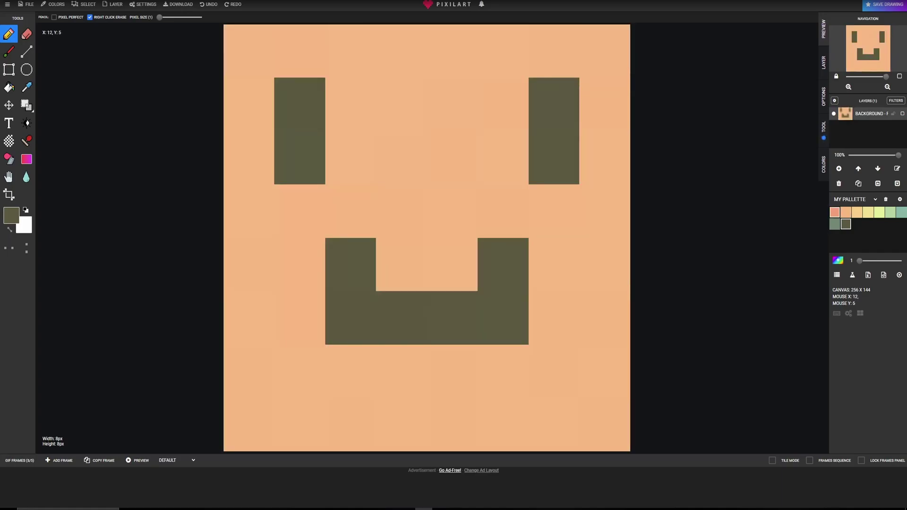
Shade the fifth frame's right and bottom edges salmon, and repaint the eyes and mouth to sit centred within the remaining orange area.
click(835, 212)
drag(249, 51, 249, 424)
drag(350, 104, 350, 158)
drag(503, 104, 504, 157)
drag(604, 424, 605, 51)
drag(249, 51, 249, 371)
drag(300, 104, 300, 157)
drag(452, 104, 452, 157)
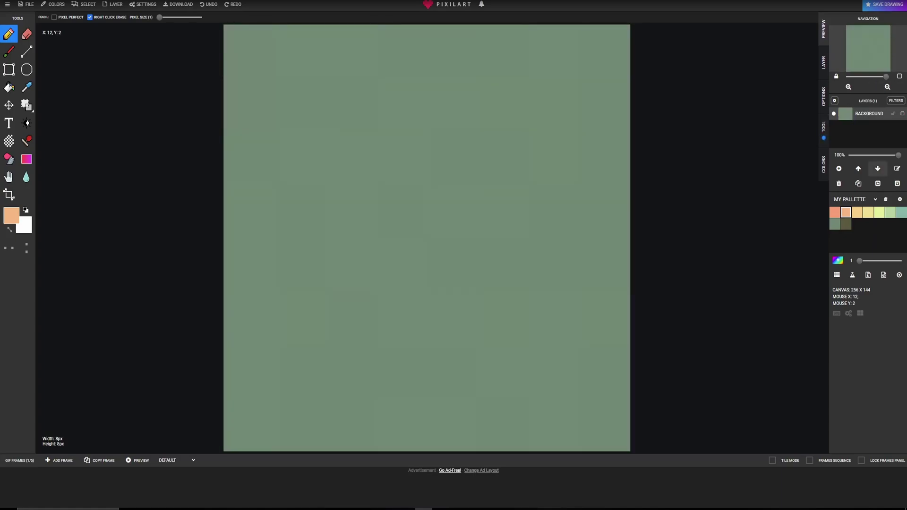
Try yellow-green shading along the right and bottom edges of the green first frame.
click(879, 212)
click(890, 212)
drag(605, 51, 605, 158)
click(880, 212)
mouse_move(604, 51)
mouse_down()
mouse_move(605, 318)
mouse_move(554, 425)
mouse_move(300, 425)
mouse_up()
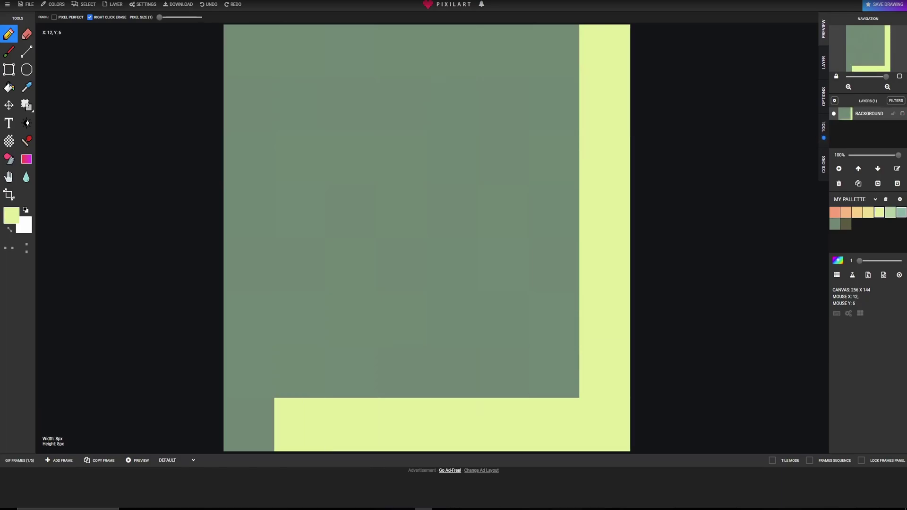
Paint the first frame's right column and bottom row in light teal.
click(901, 212)
mouse_move(605, 51)
mouse_down()
mouse_move(605, 425)
mouse_move(249, 425)
mouse_up()
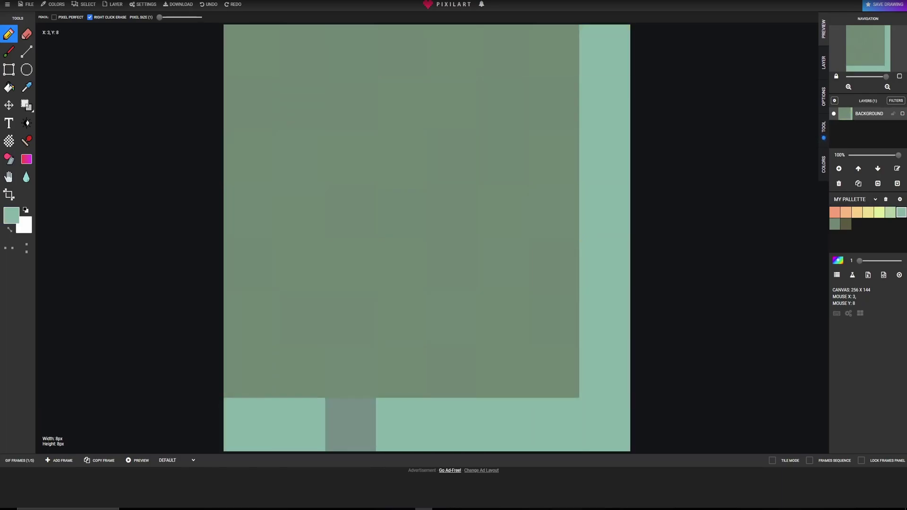
Add a sixth frame after the smiley frame and fill it completely with pale yellow.
key(ctrl+Right)
key(ctrl+Left)
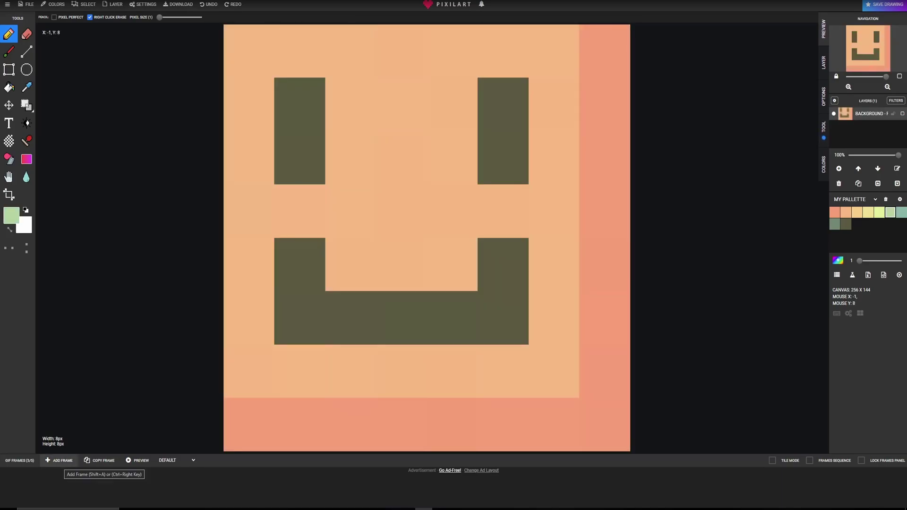
click(59, 460)
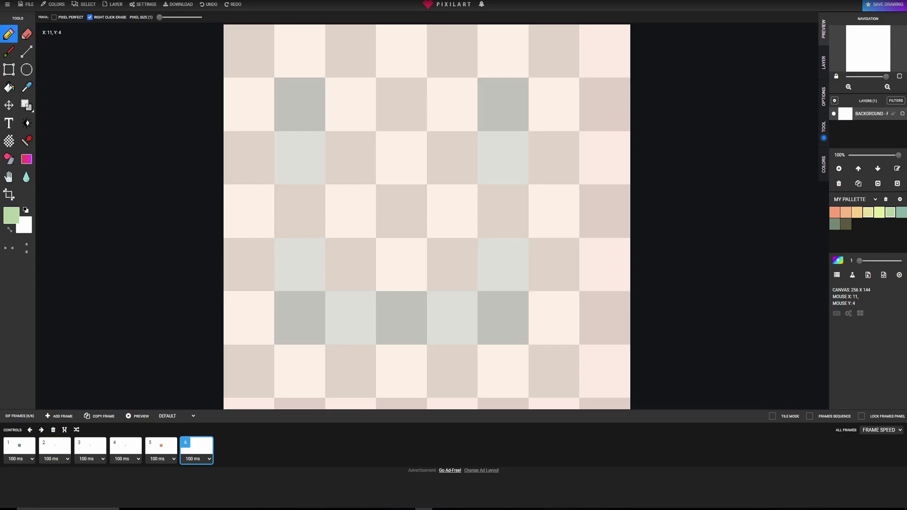
click(868, 212)
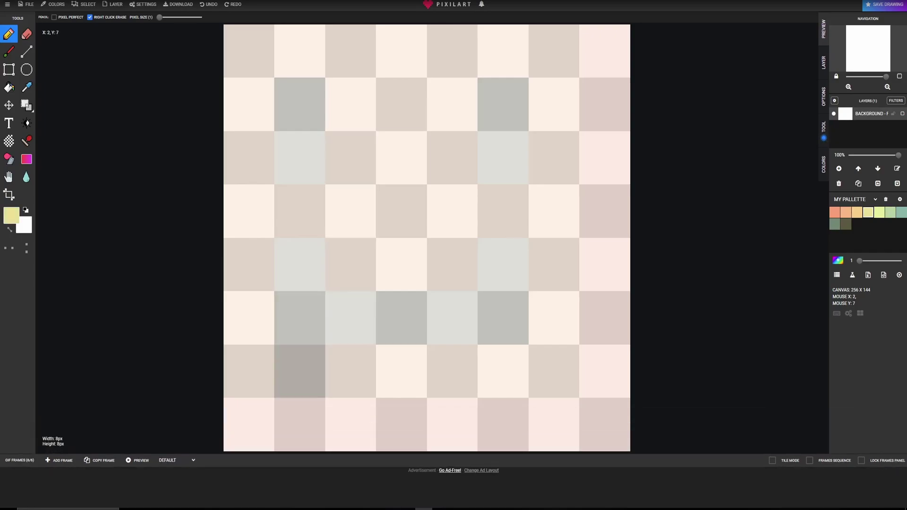
mouse_move(300, 371)
mouse_down()
mouse_move(554, 372)
mouse_move(554, 51)
mouse_move(249, 51)
mouse_move(249, 424)
mouse_move(605, 424)
mouse_move(605, 50)
mouse_move(604, 158)
mouse_move(299, 105)
mouse_move(300, 318)
mouse_move(401, 157)
mouse_move(452, 157)
mouse_move(402, 318)
mouse_move(504, 158)
mouse_up()
Paint the sixth frame's right column and bottom row in yellow-green.
click(879, 212)
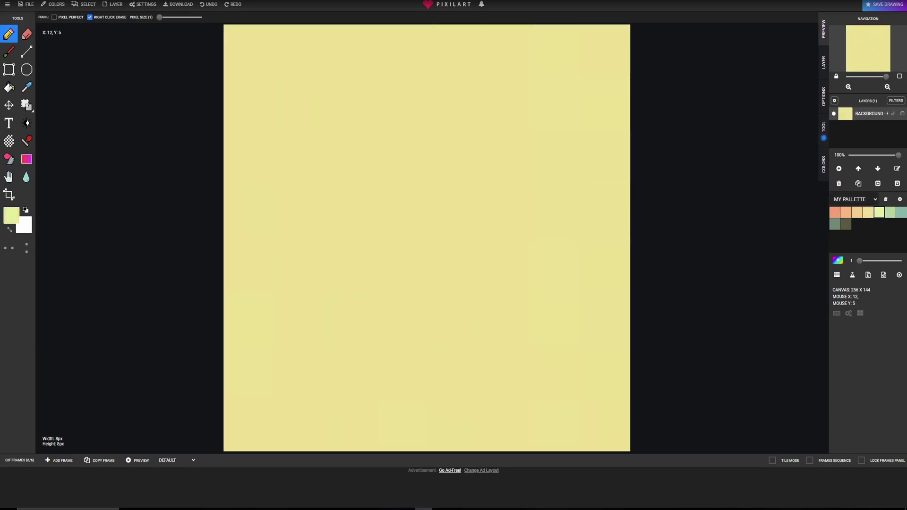
mouse_move(605, 51)
mouse_down()
mouse_move(604, 425)
mouse_move(249, 425)
mouse_up()
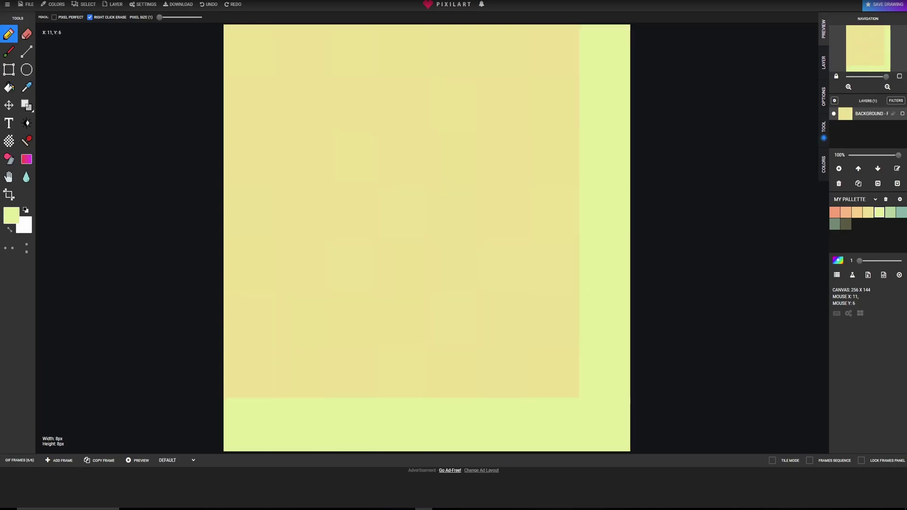
Export the drawing as a sprite sheet at 8x scale, 64 x 64 per frame, named pixilart-sprite.
click(26, 4)
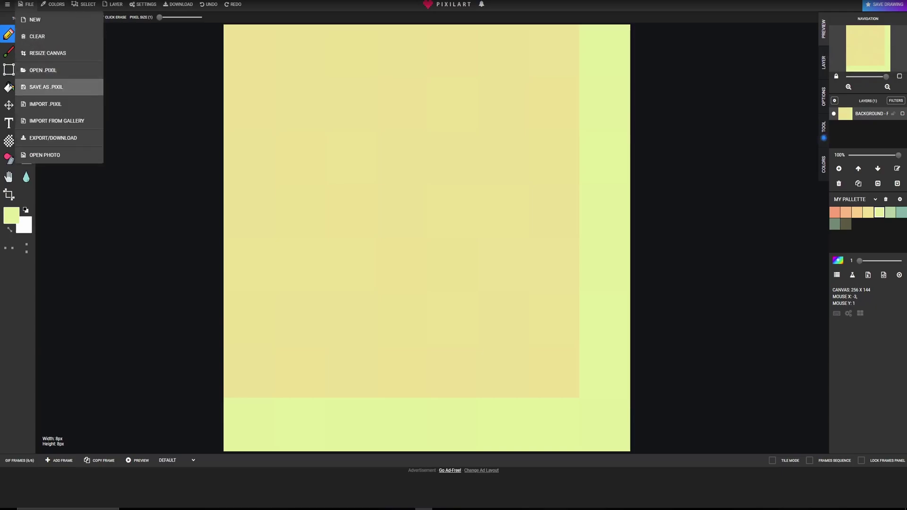
click(53, 138)
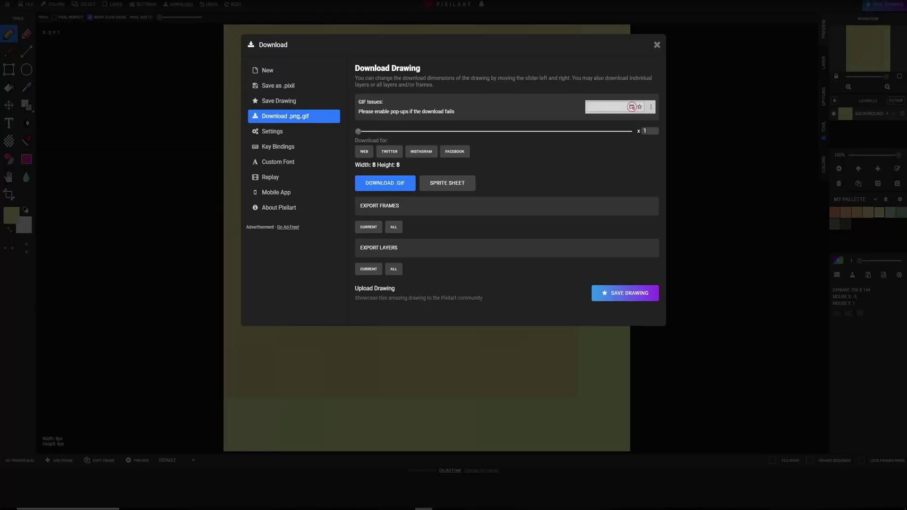
mouse_move(358, 132)
mouse_down()
mouse_move(393, 131)
mouse_move(371, 131)
mouse_up()
click(448, 183)
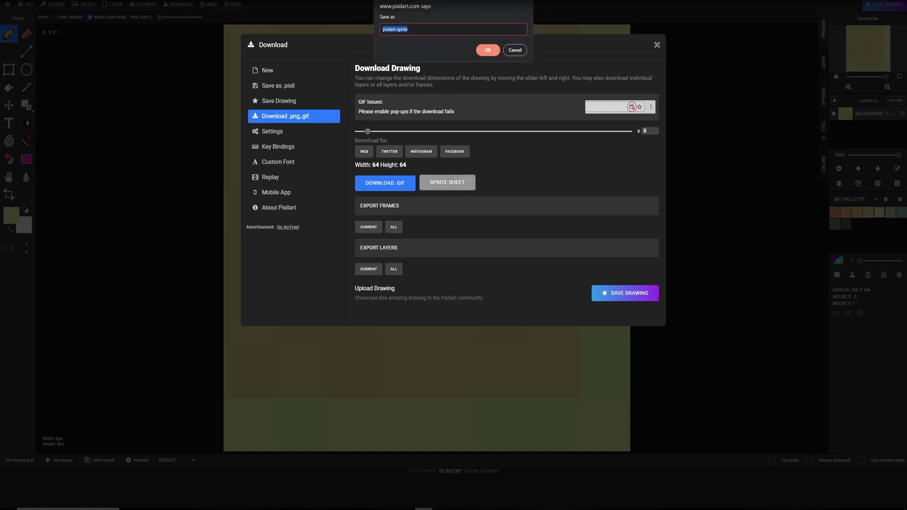
click(488, 45)
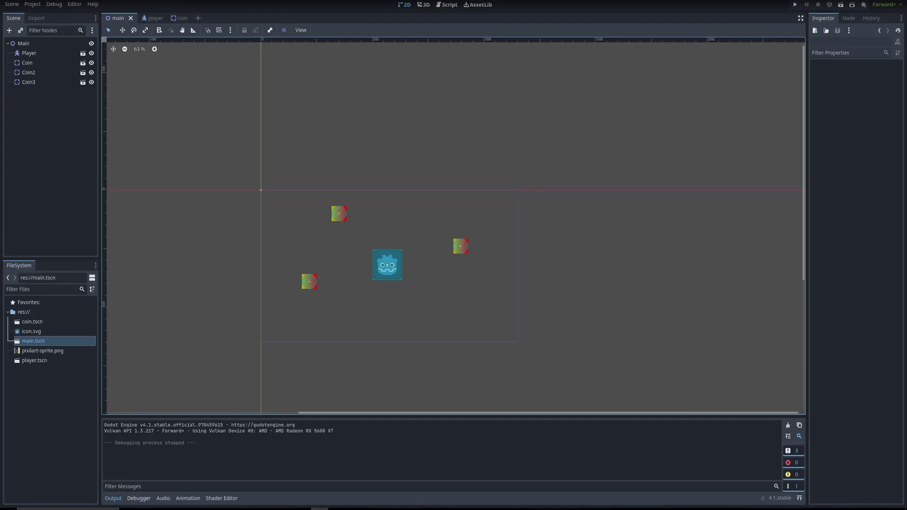
Switch to Godot, rename pixilart-sprite.png to art.png and open it in the inspector.
click(41, 351)
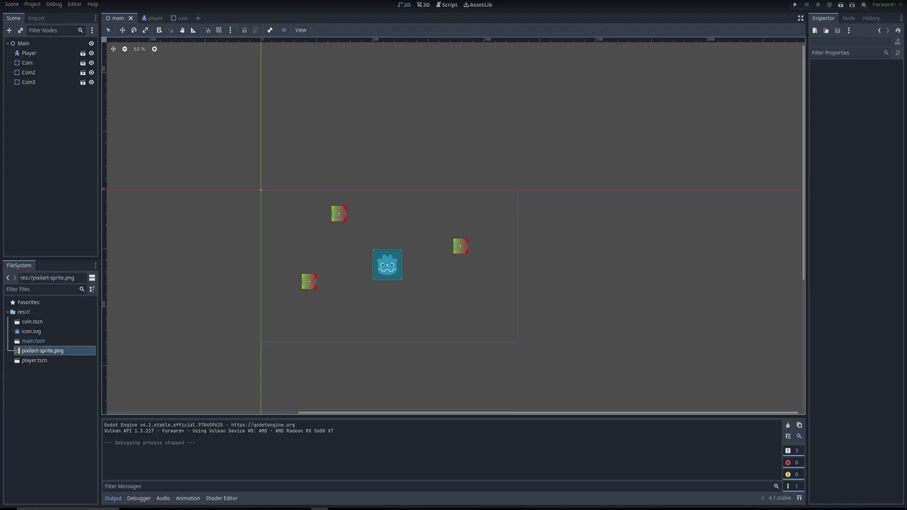
double_click(17, 351)
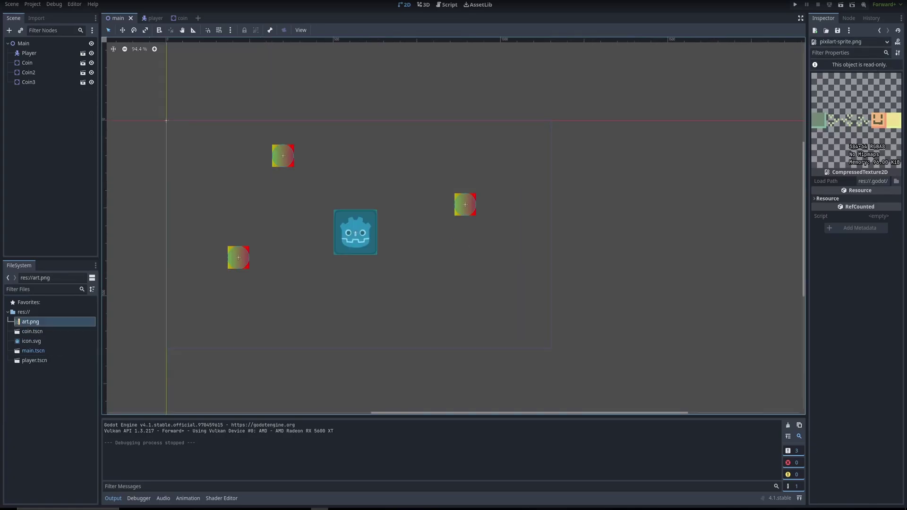
Open the player scene and assign art.png as the texture of its Sprite2D node.
scroll(304, 248, up, 4)
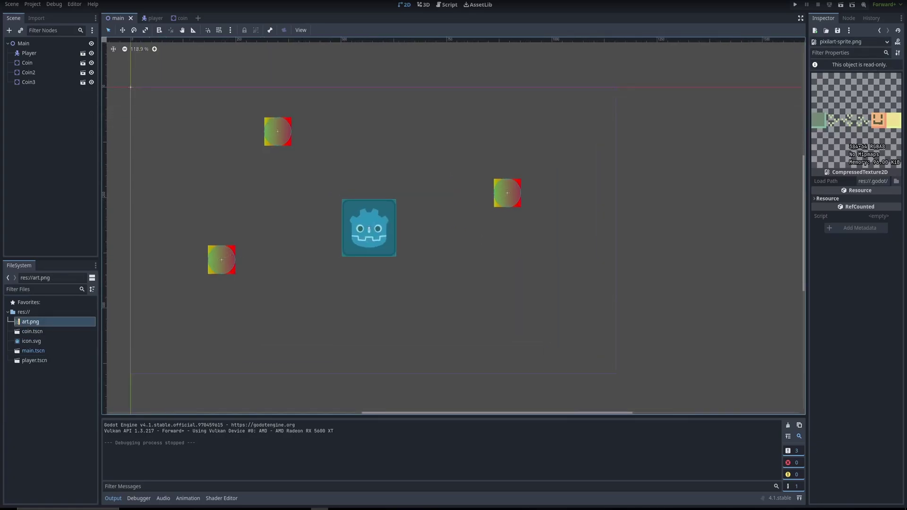
click(152, 18)
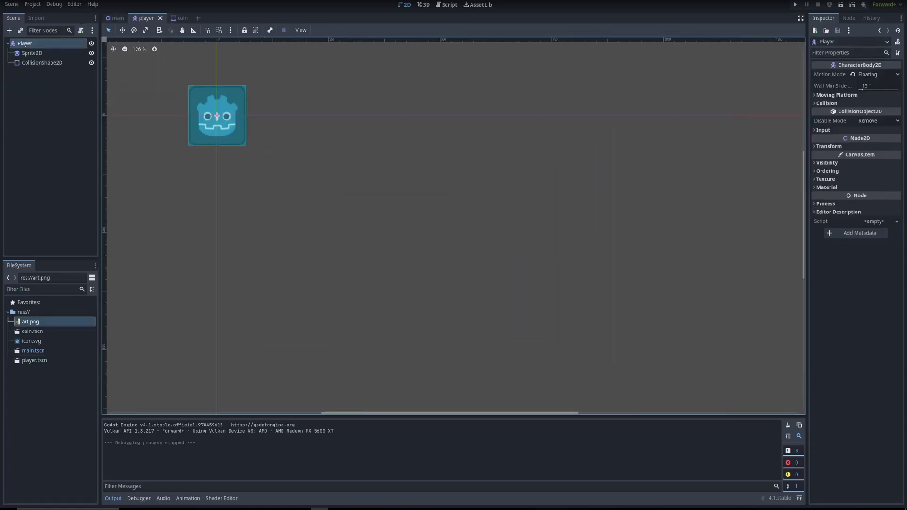
click(32, 53)
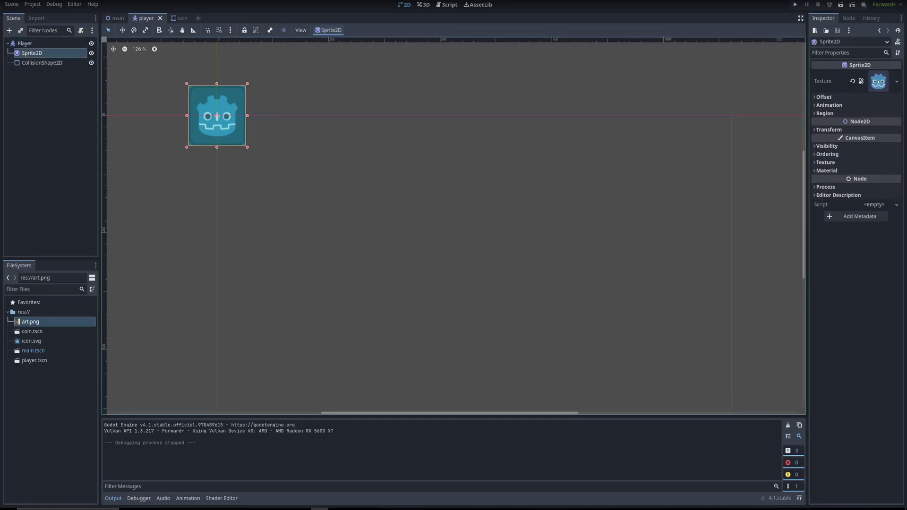
click(897, 82)
click(751, 142)
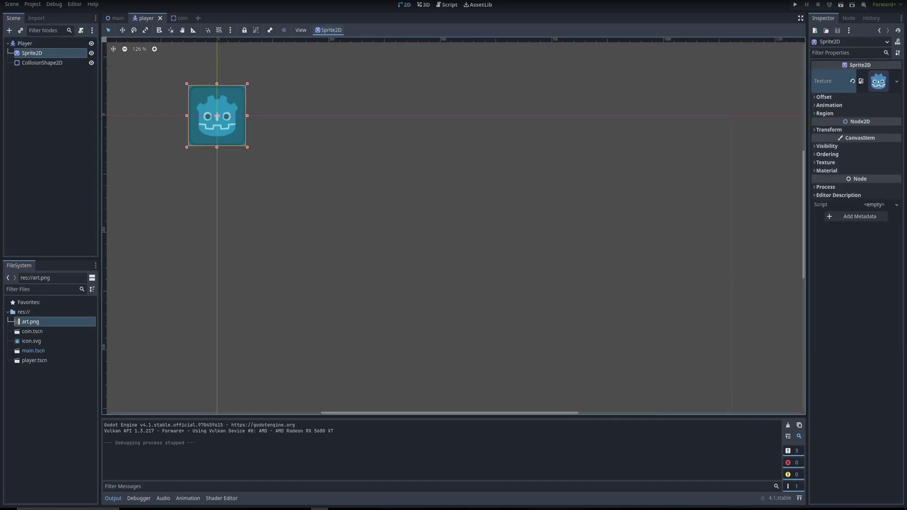
drag(30, 321, 880, 83)
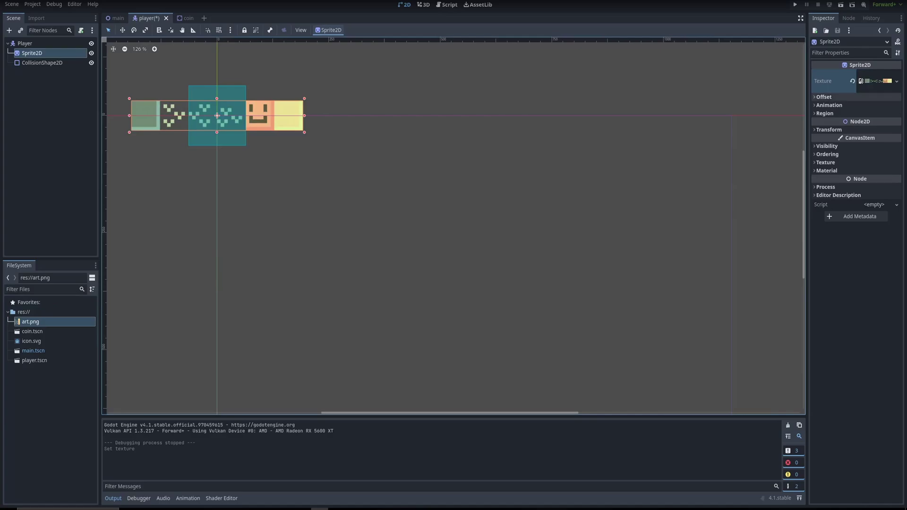
Set the Sprite2D's animation Hframes to 6 to split the sprite sheet into single tiles.
click(830, 105)
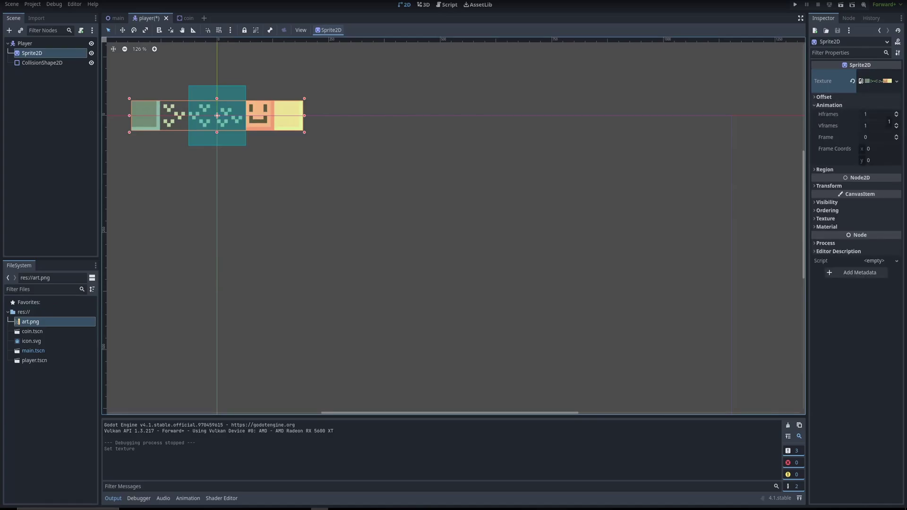
click(874, 81)
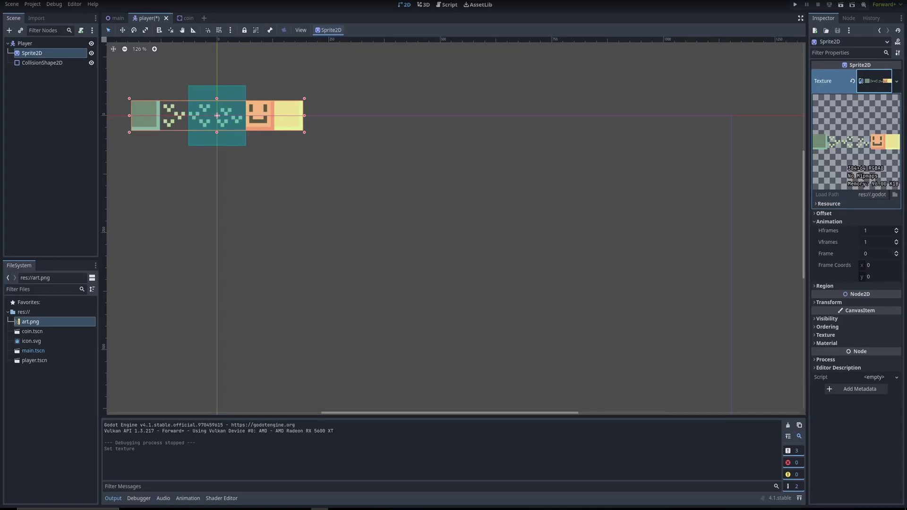
click(896, 229)
click(896, 229)
click(896, 229)
click(896, 229)
drag(893, 231, 897, 230)
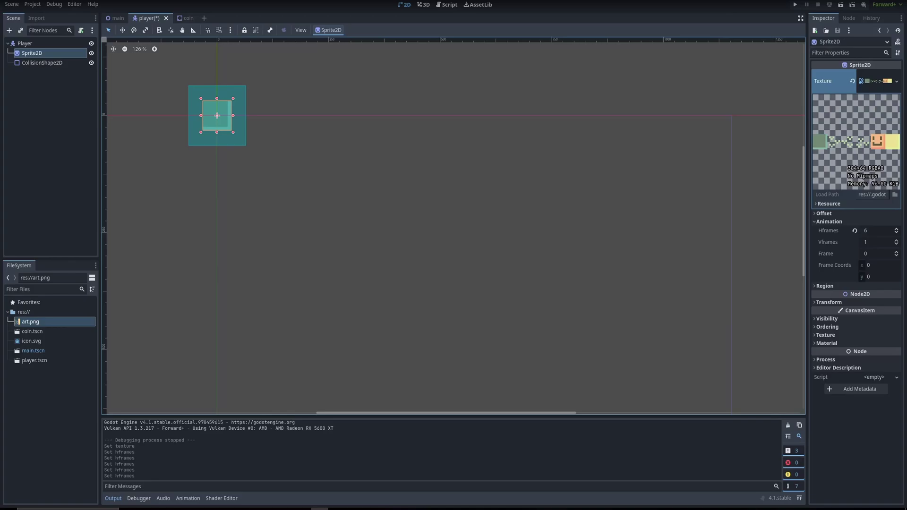
Set the Sprite2D's Frame Coords x to 4 to use the smiley tile.
click(878, 265)
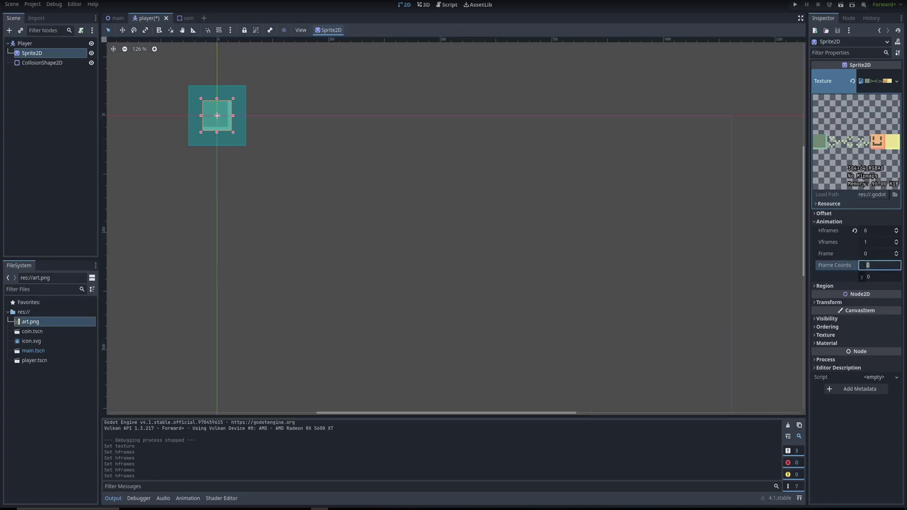
text(4)
key(Return)
click(359, 180)
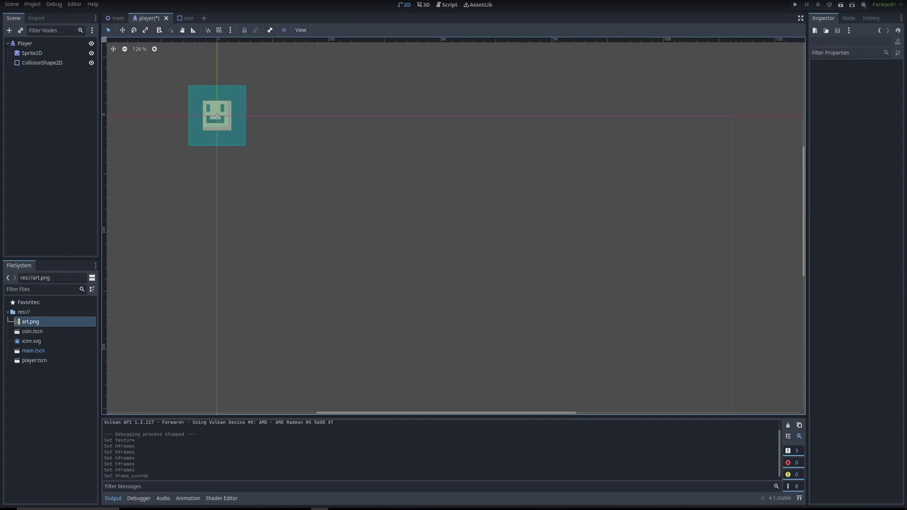
Resize the player's CollisionShape2D rectangle to match the smiley sprite's edges and save the player scene.
scroll(474, 107, up, 2)
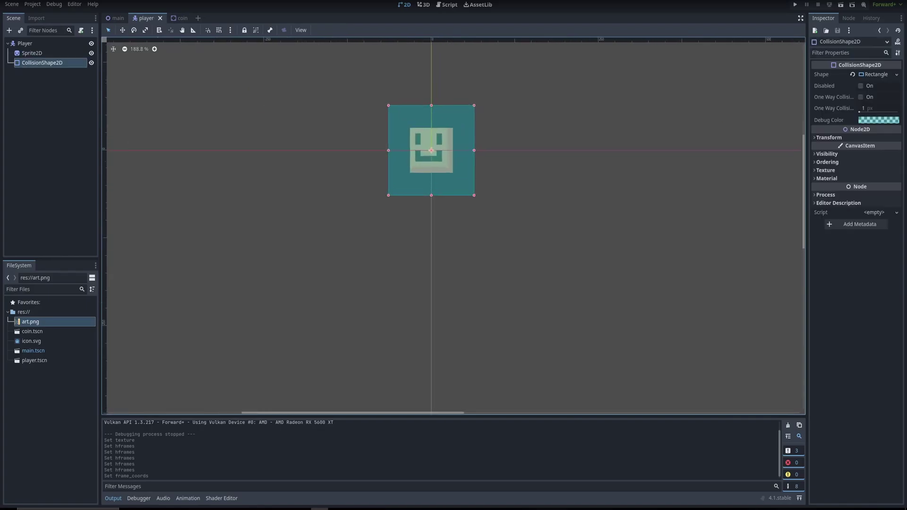
drag(474, 106, 452, 128)
scroll(451, 131, up, 5)
scroll(454, 127, up, 4)
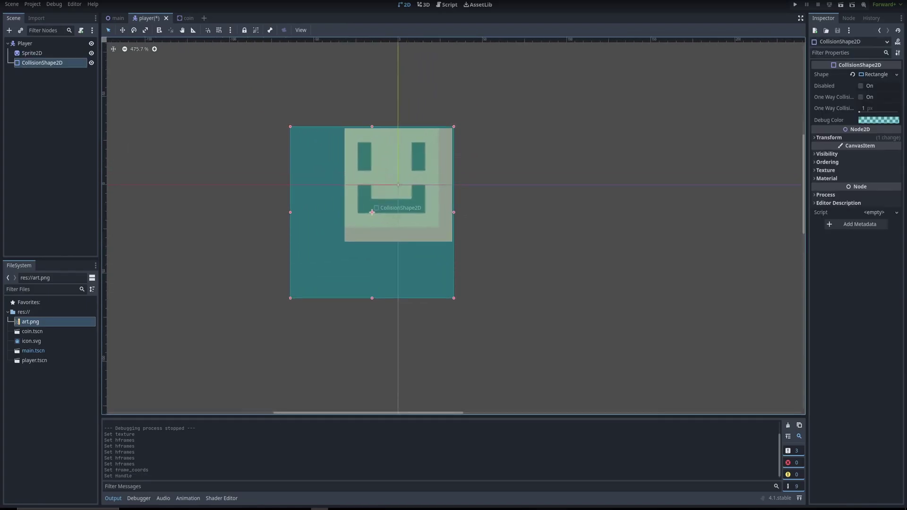
click(452, 126)
scroll(454, 127, up, 1)
drag(248, 339, 316, 268)
click(489, 198)
scroll(403, 175, up, 10)
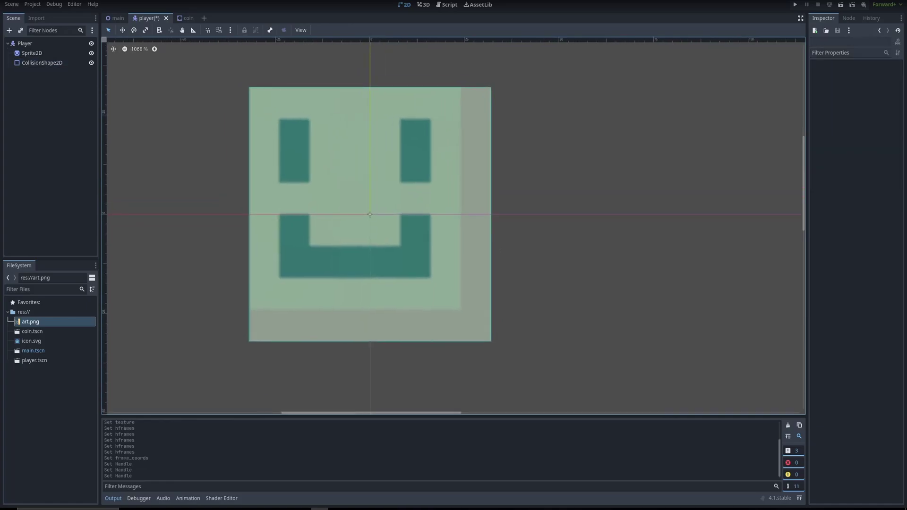
key(ctrl+s)
scroll(339, 198, up, 2)
scroll(323, 216, up, 8)
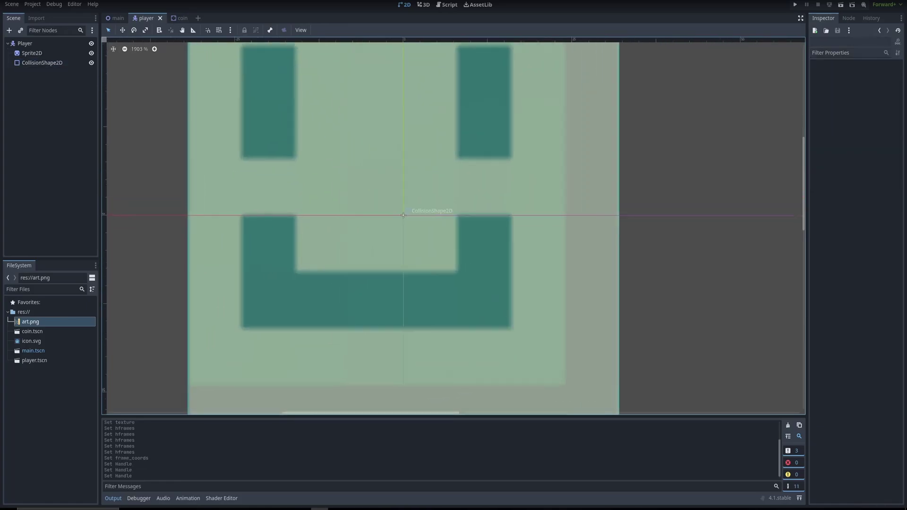
Set the texture filter of the player's Sprite2D to Nearest so the smiley's pixel edges are sharp.
scroll(214, 203, down, 8)
click(40, 54)
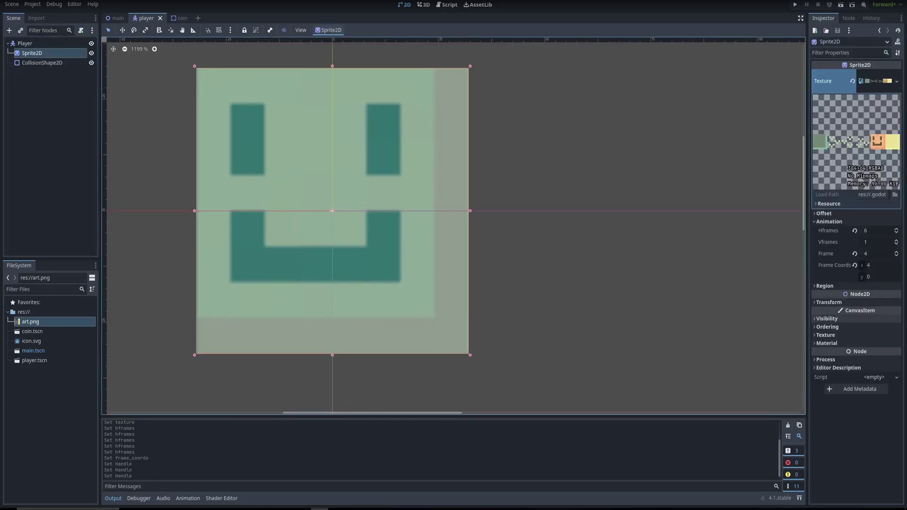
click(826, 335)
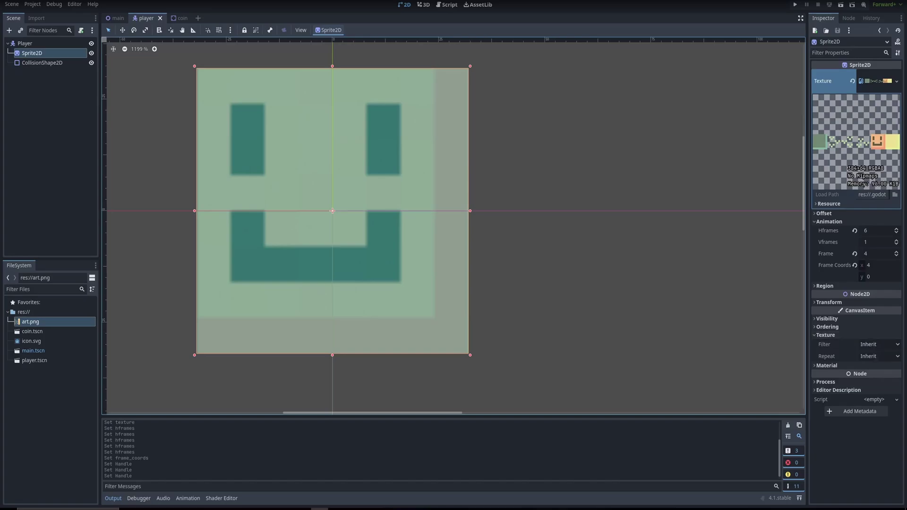
click(878, 344)
click(851, 366)
click(652, 302)
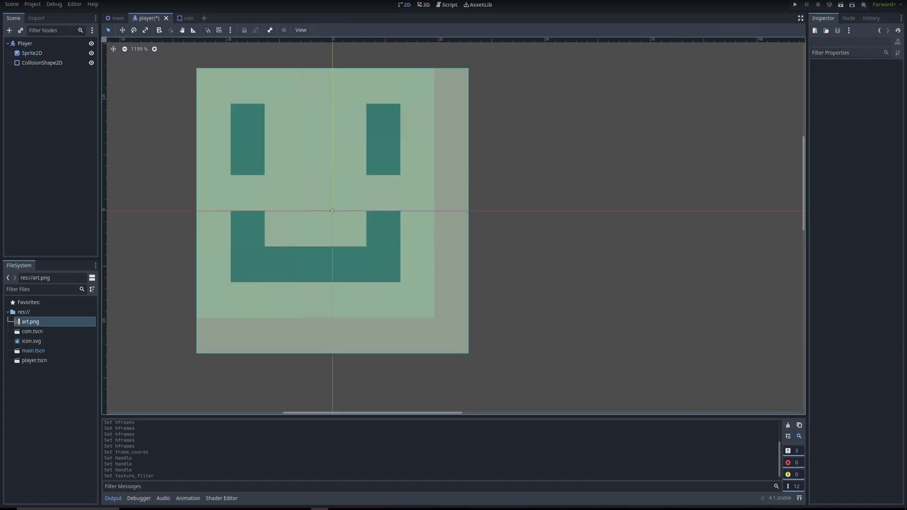
Open the coin scene and assign art.png as the texture of its Sprite2D node.
click(186, 18)
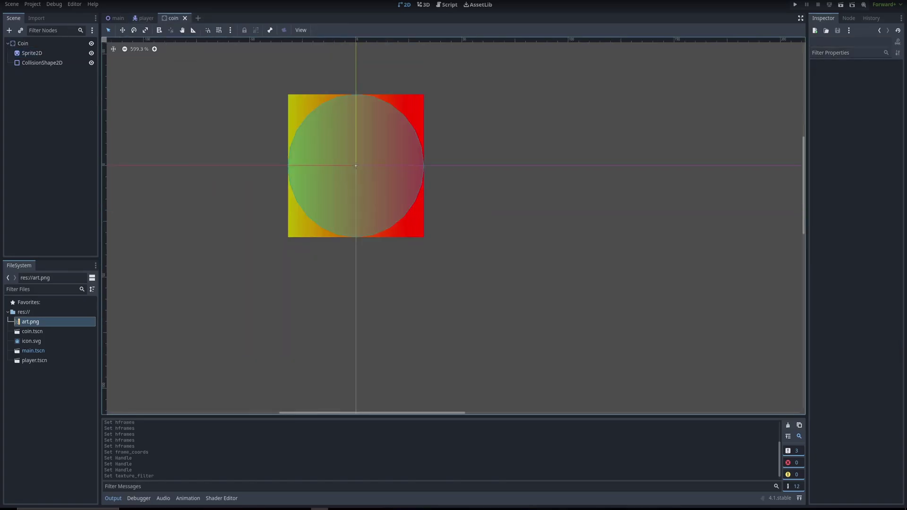
click(32, 53)
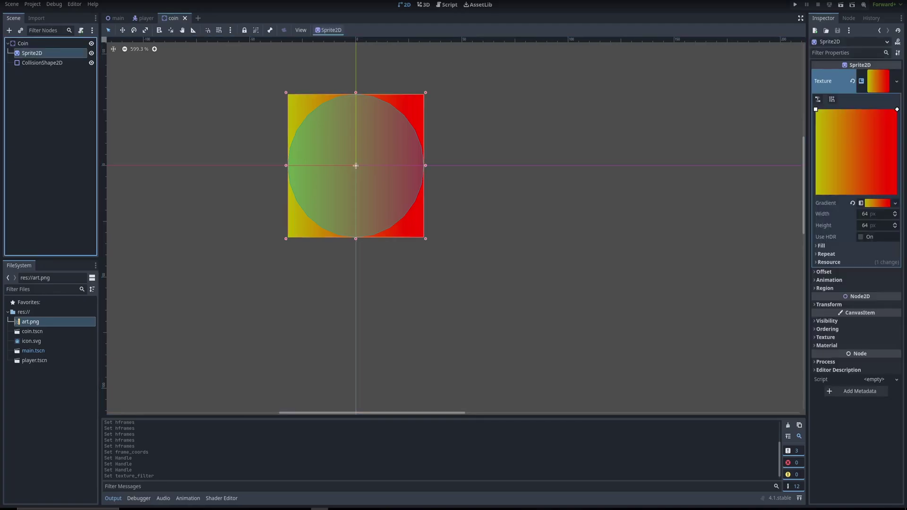
drag(36, 322, 874, 83)
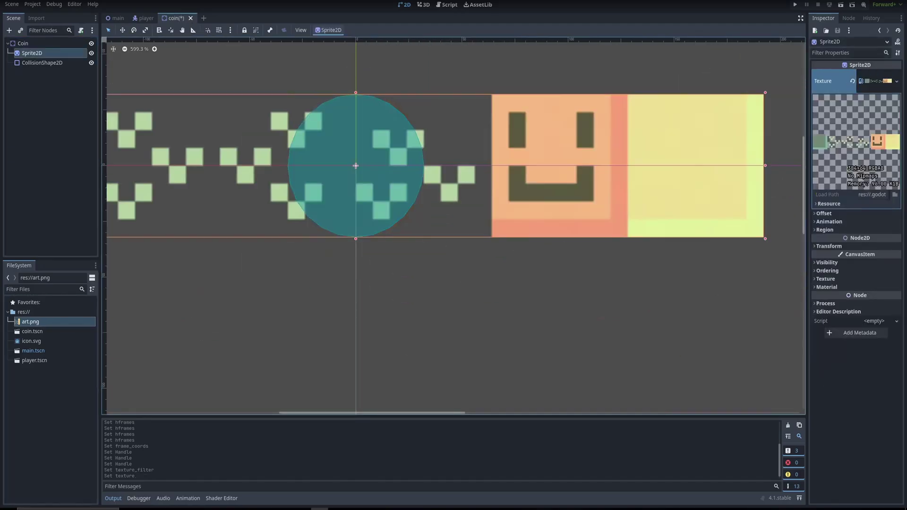
Set the coin Sprite2D's animation Hframes to 6 to divide the sprite sheet into single tiles.
click(829, 221)
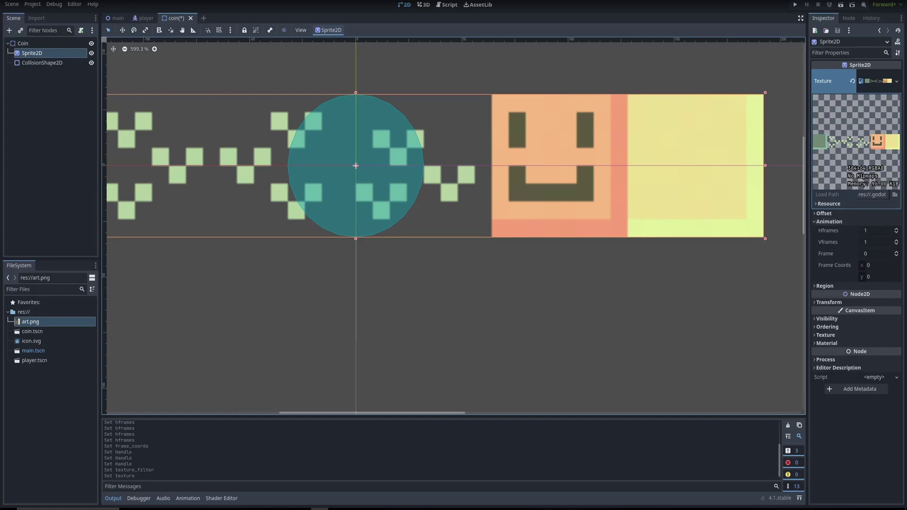
click(896, 229)
click(897, 229)
click(896, 229)
click(897, 229)
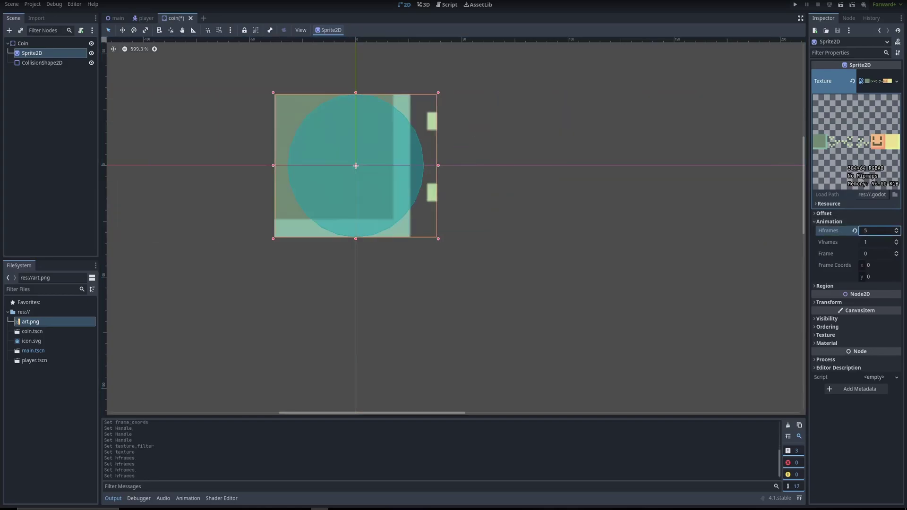
click(897, 229)
click(897, 229)
click(897, 232)
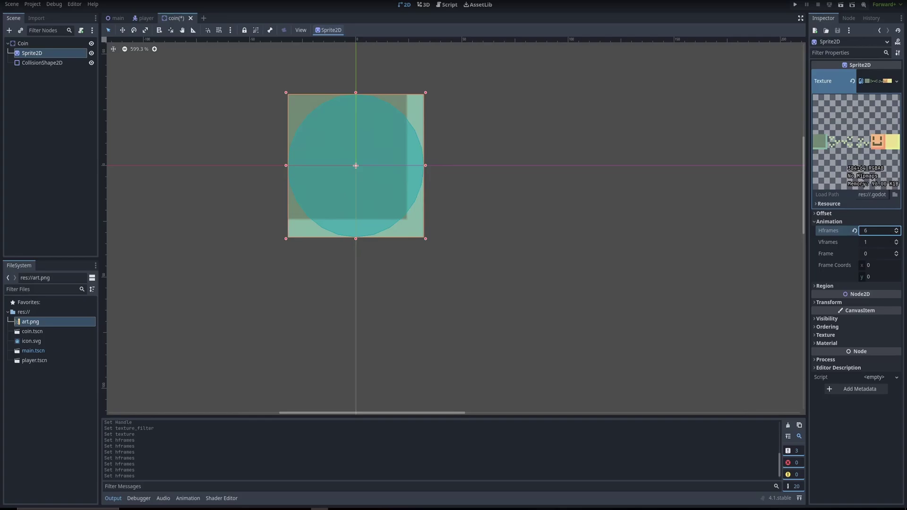
Set the coin Sprite2D's Frame Coords x to 5 to use the yellow tile, and save the coin scene.
click(878, 266)
text(5)
key(Return)
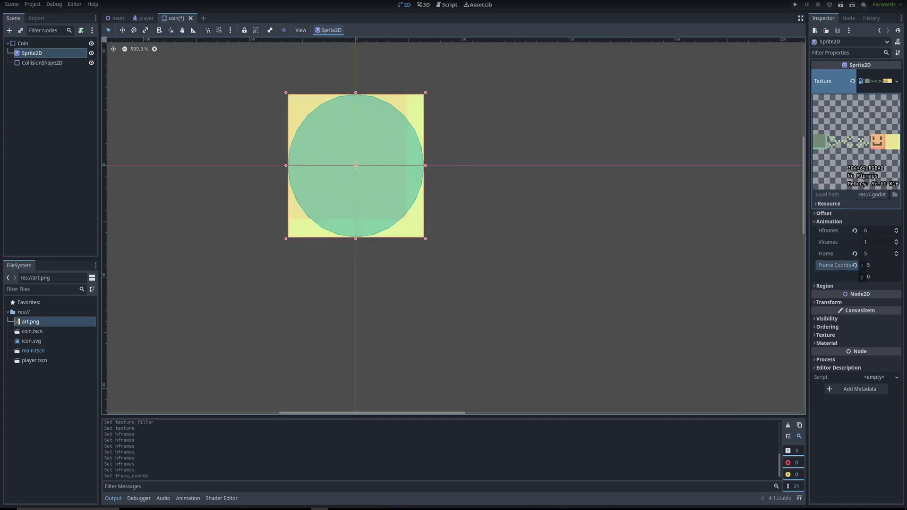
click(496, 189)
key(ctrl+s)
Replace the coin's circular collision shape with a new RectangleShape2D sized to the sprite's edges, and save the scene.
scroll(495, 181, down, 10)
click(416, 177)
middle_drag(416, 177, 396, 175)
click(42, 63)
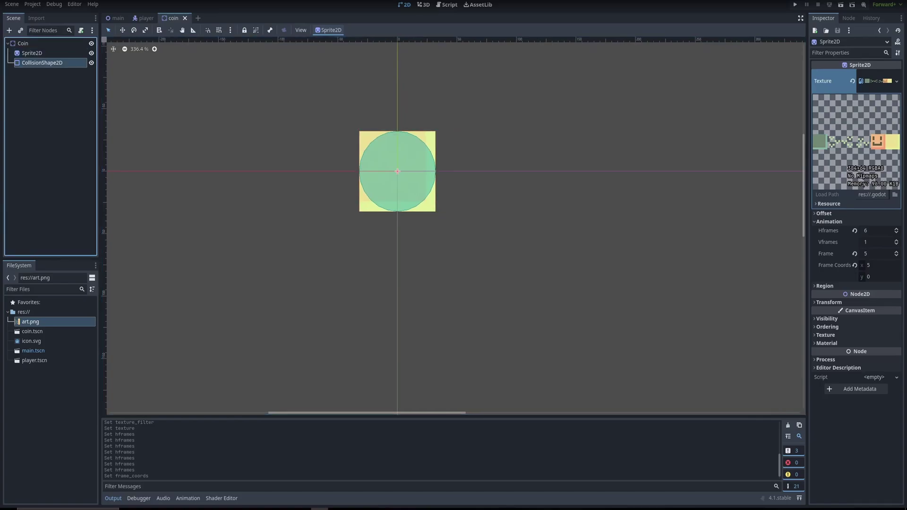
click(897, 74)
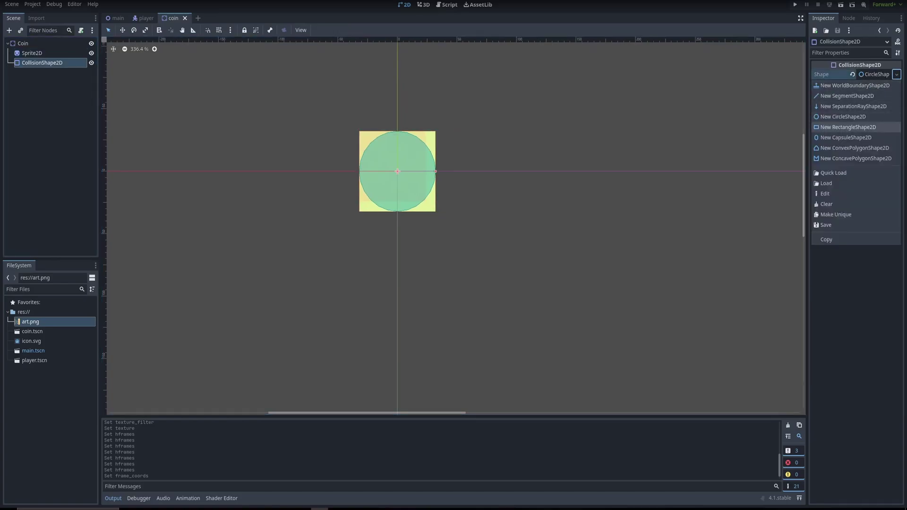
click(848, 127)
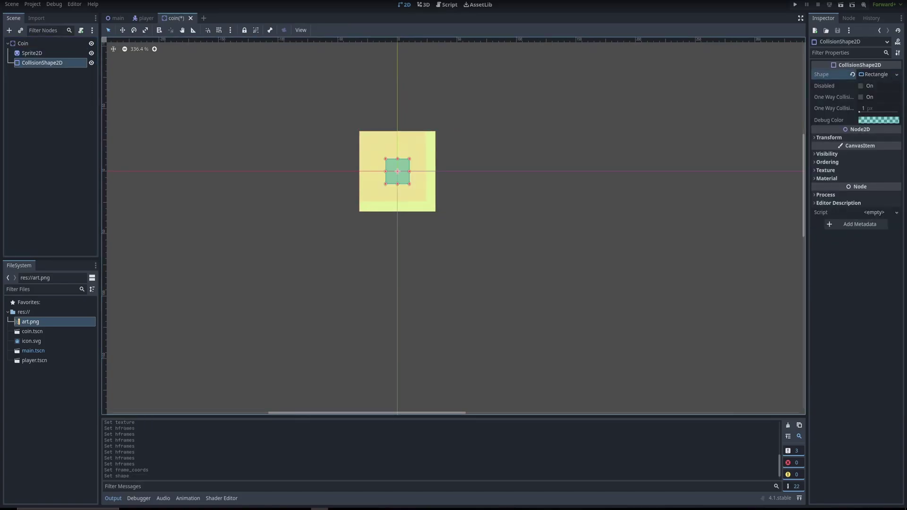
alt+drag(409, 183, 436, 211)
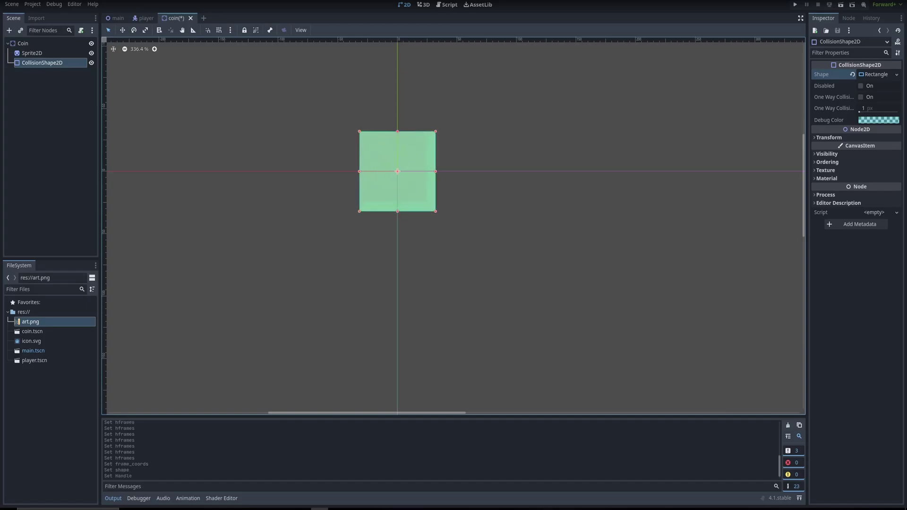
key(Escape)
key(ctrl+s)
Hide the coin's CollisionShape2D in the editor to reveal the sprite underneath.
scroll(473, 185, up, 6)
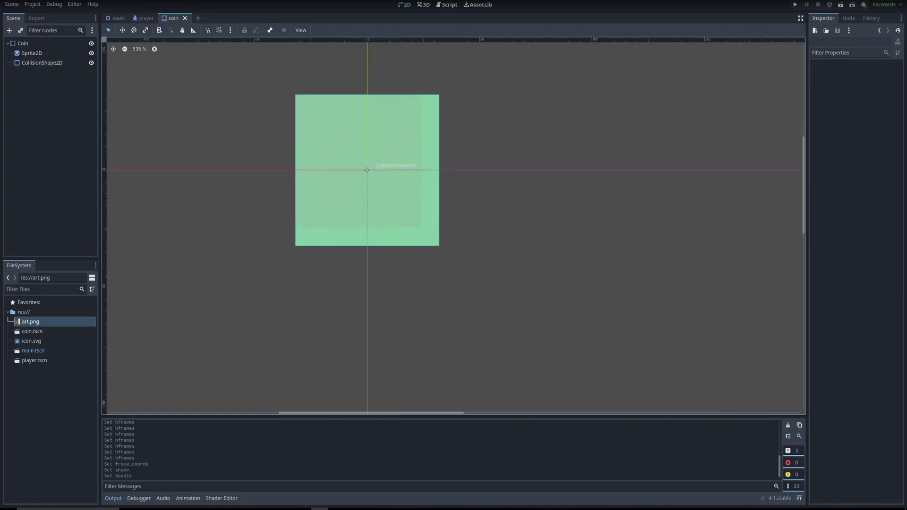
scroll(419, 204, up, 2)
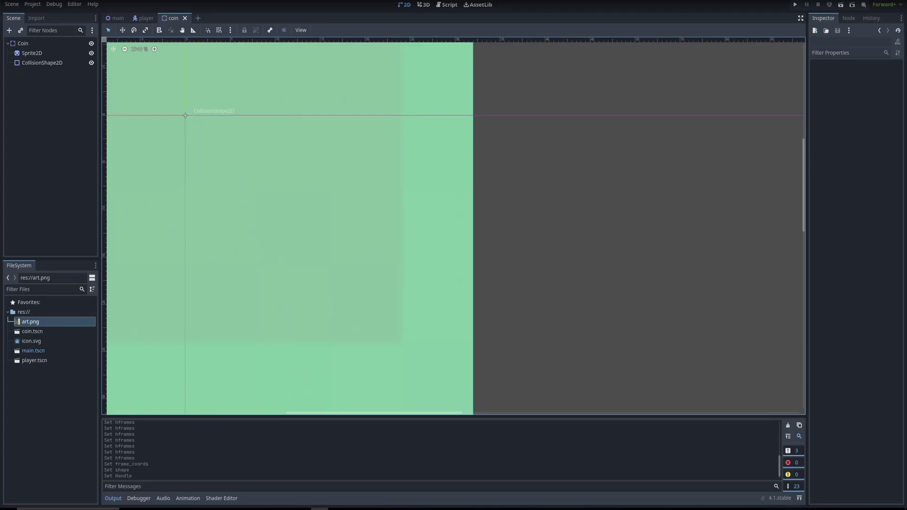
click(92, 62)
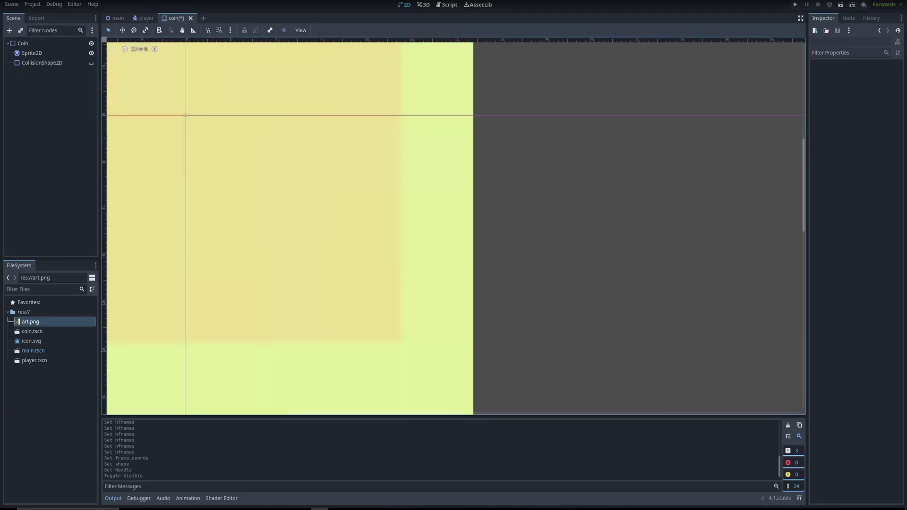
Set the coin Sprite2D's texture filter to Nearest and run the project to test the new sprites.
click(32, 53)
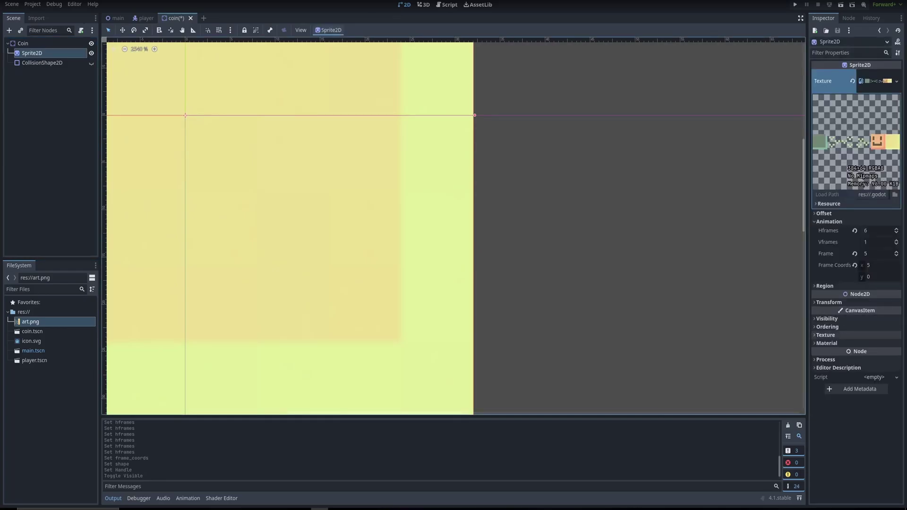
click(878, 344)
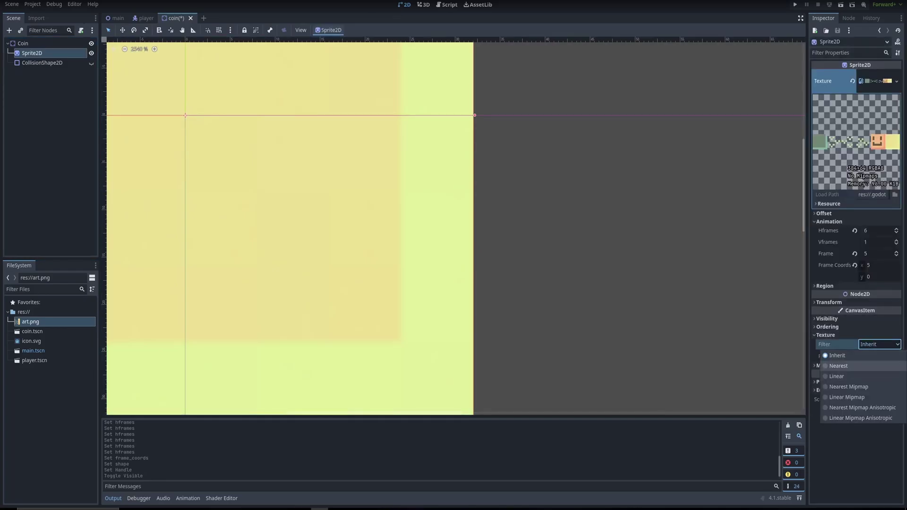
click(870, 367)
key(Escape)
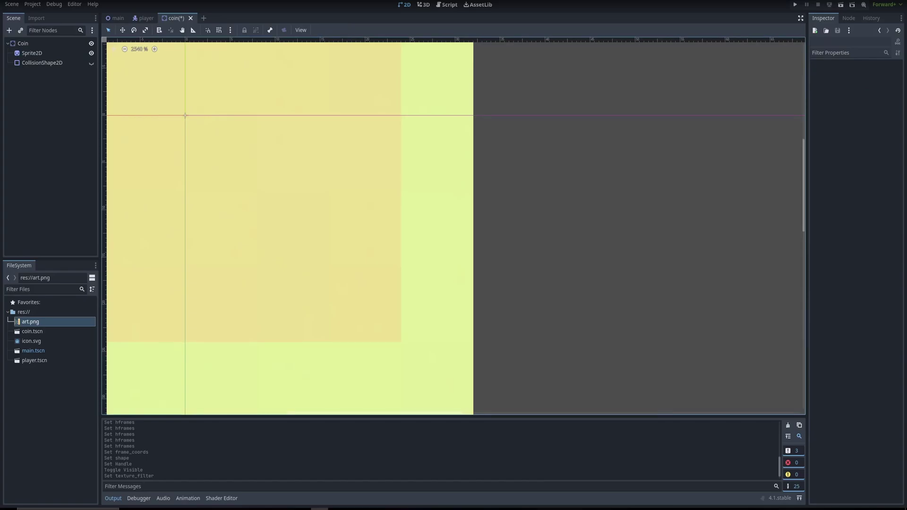
key(F5)
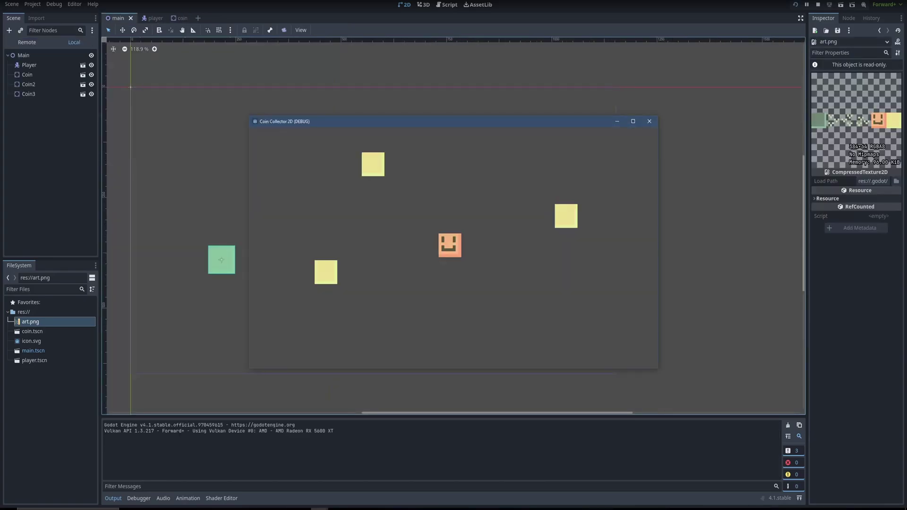